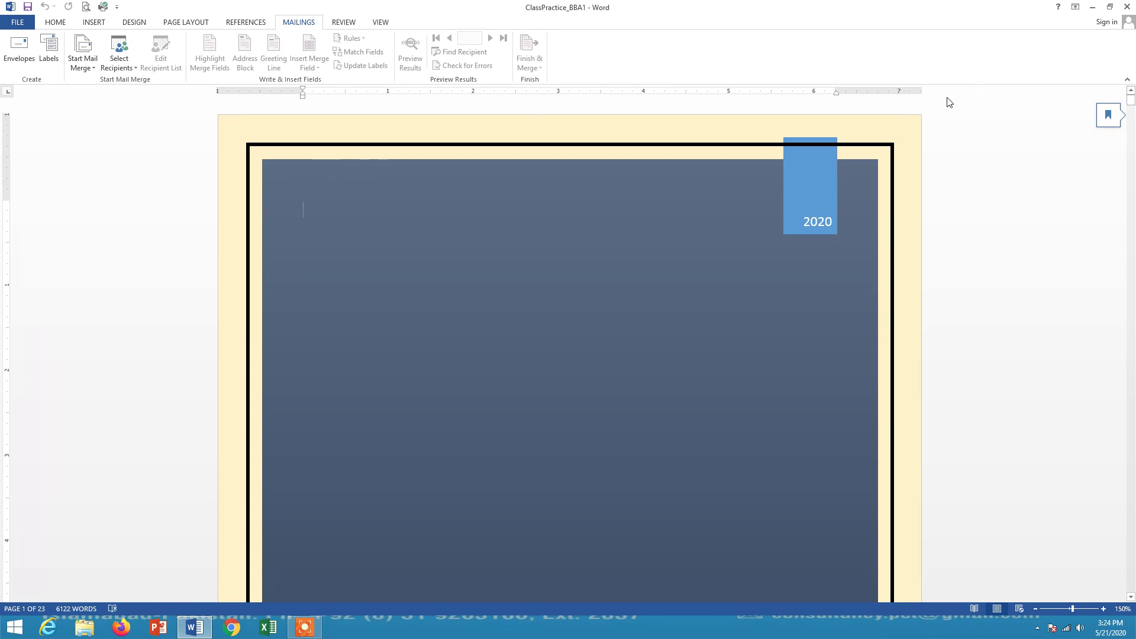
- Open the Letter document from the desktop and look through its subject, greeting, body and closing
left_click(1093, 8)
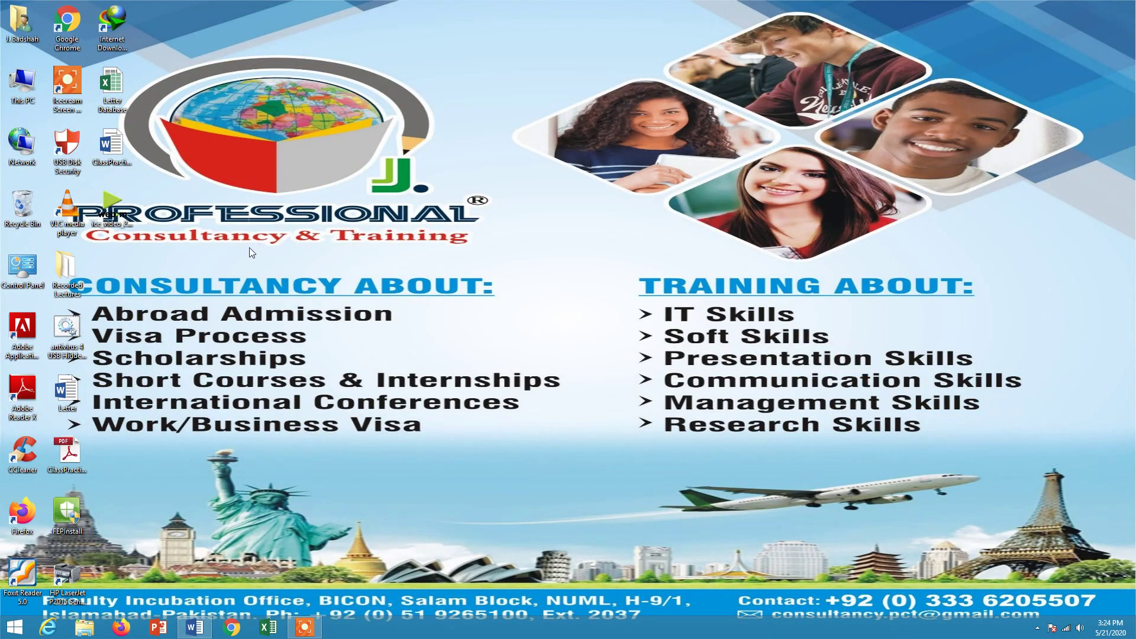
double_click(70, 388)
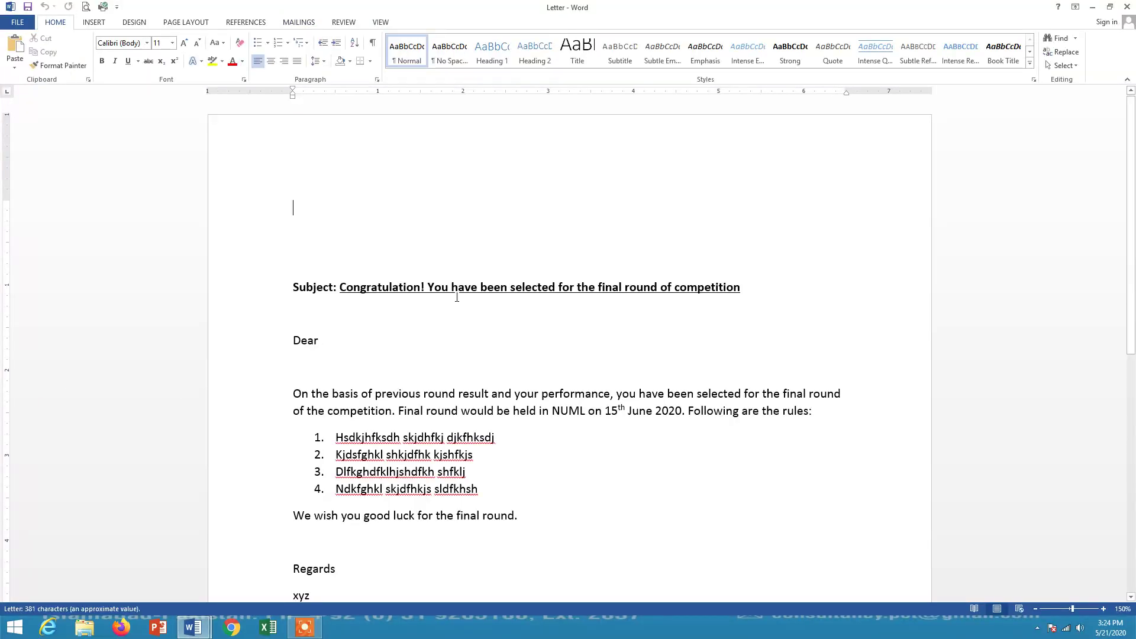
scroll(401, 343, "down", 2)
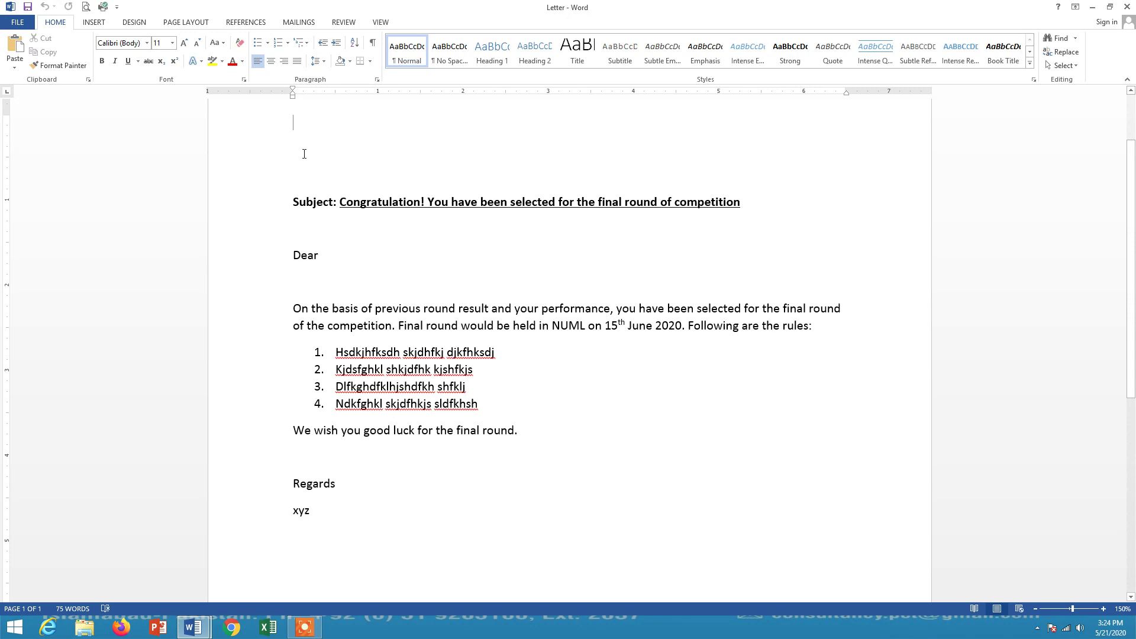
scroll(304, 154, "up", 2)
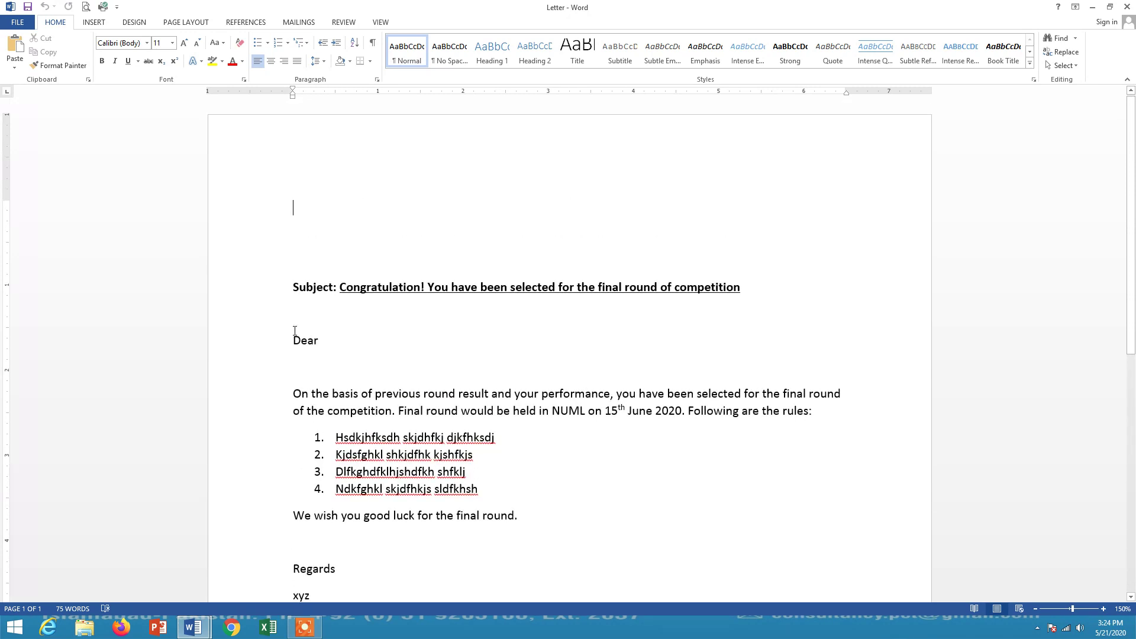
scroll(492, 442, "down", 5)
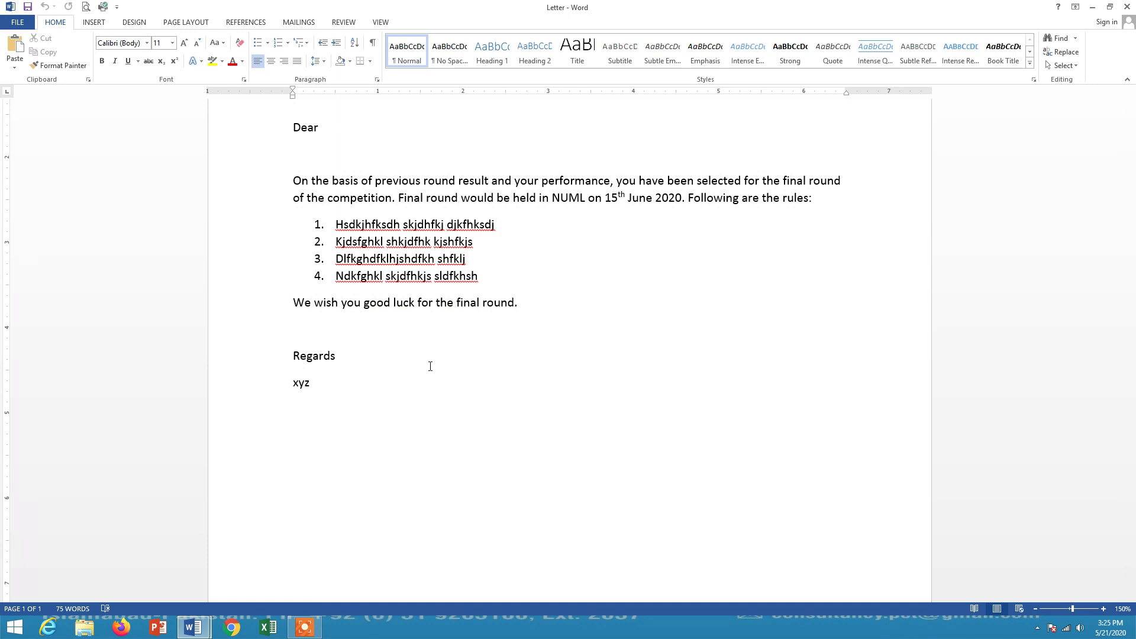
- Start a Letters mail merge in the Letter document and place the cursor on the empty line above the subject
left_click(297, 22)
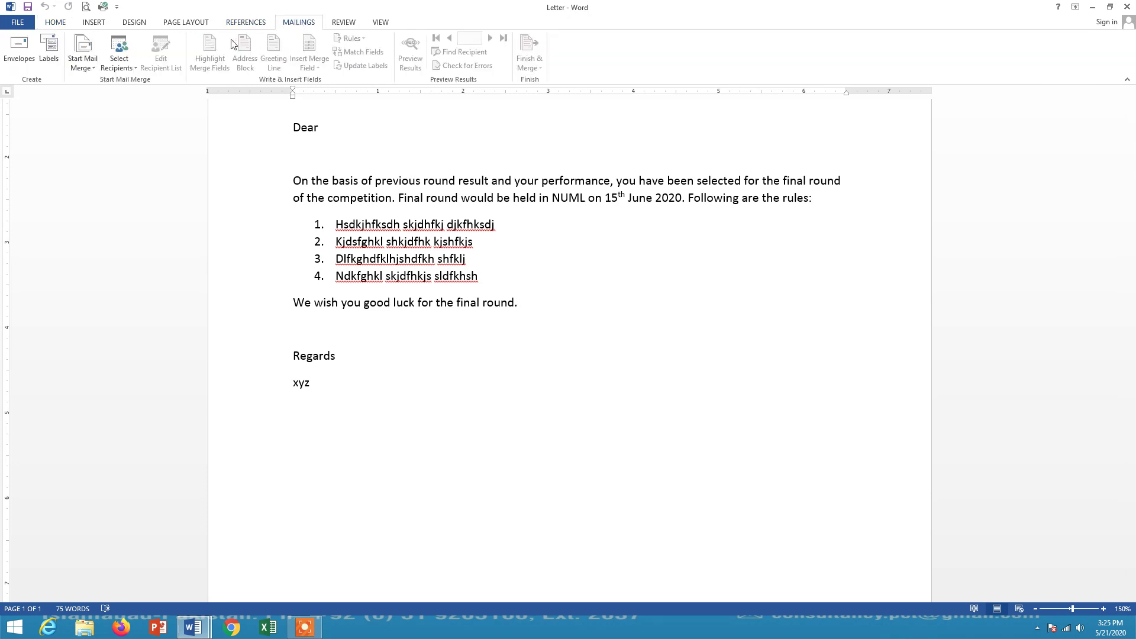
left_click(93, 71)
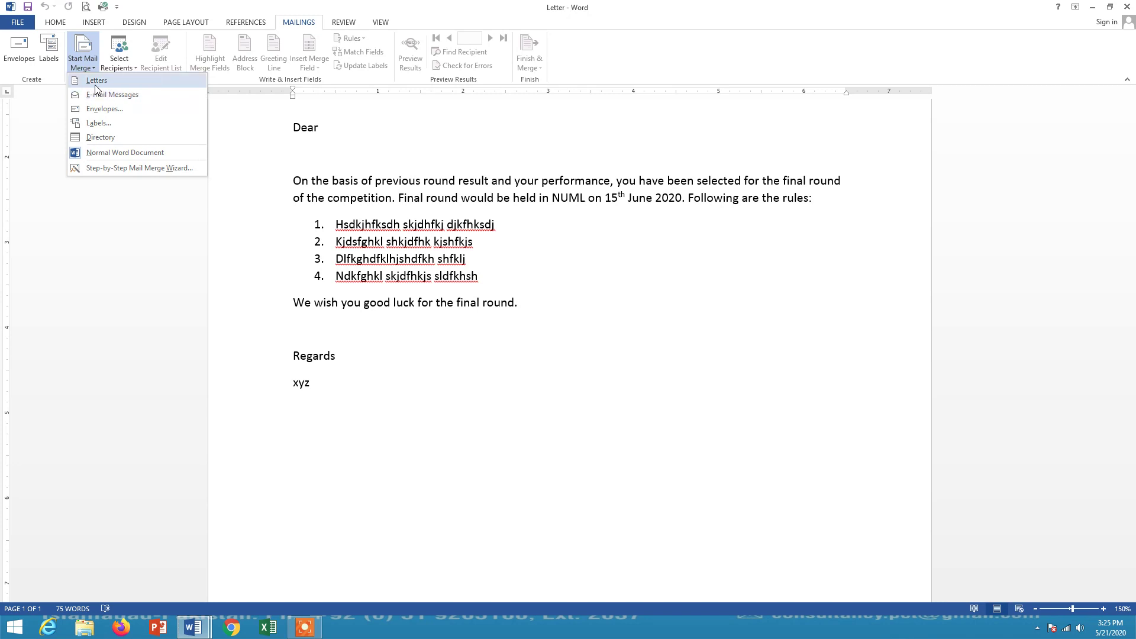
left_click(97, 83)
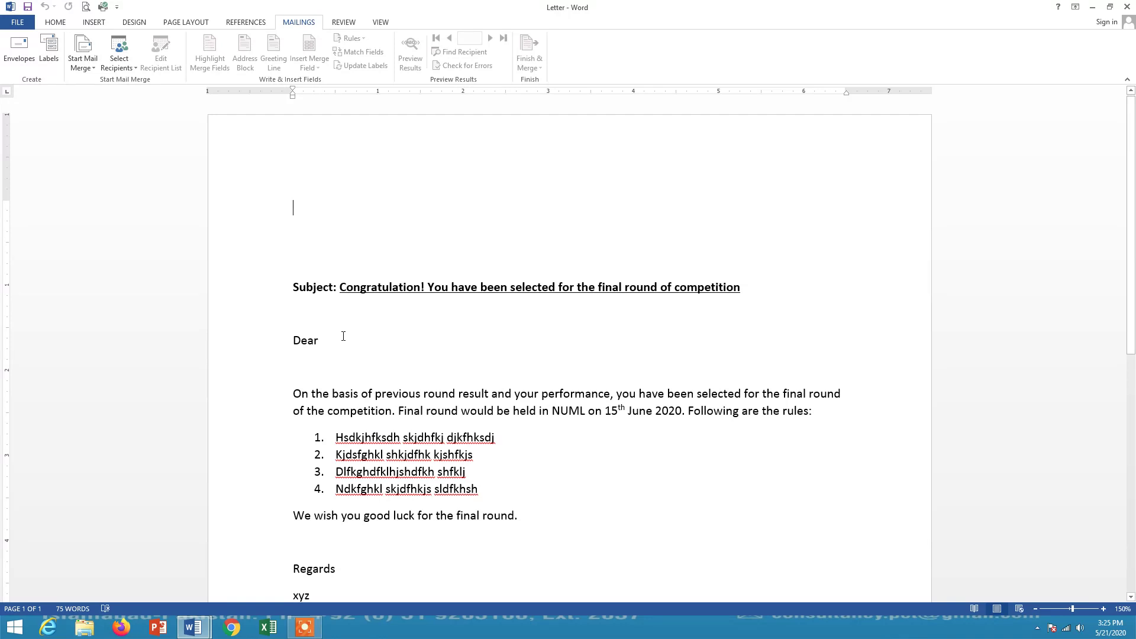
left_click(324, 340)
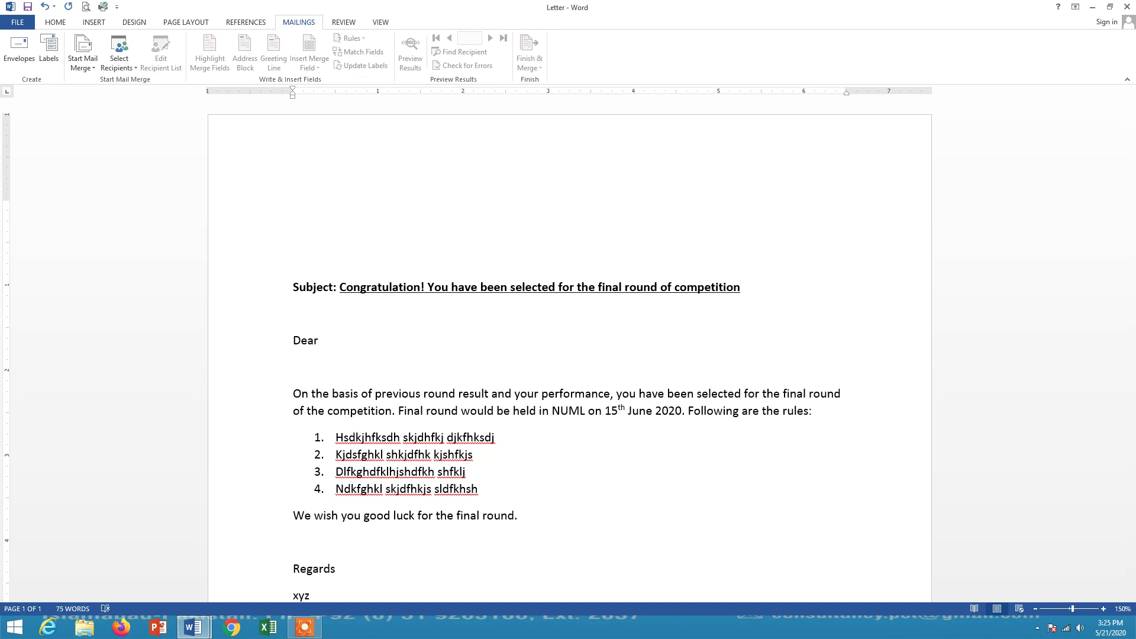
left_click(297, 205)
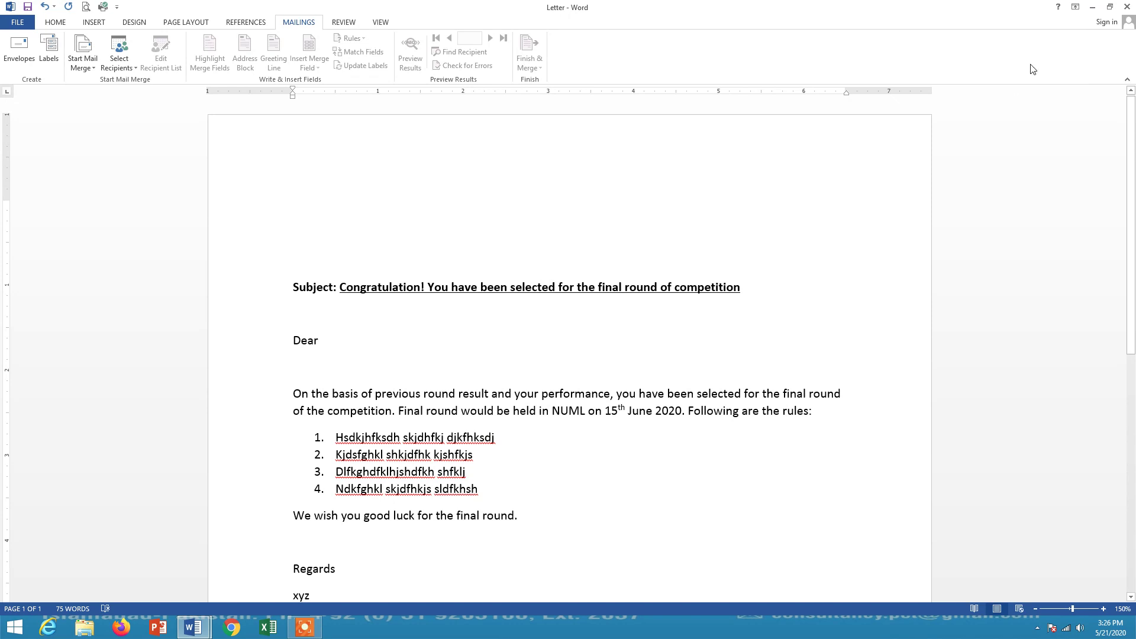
- Open the Letter Database workbook from the desktop, examine its student column headings and records, and close it
left_click(1094, 7)
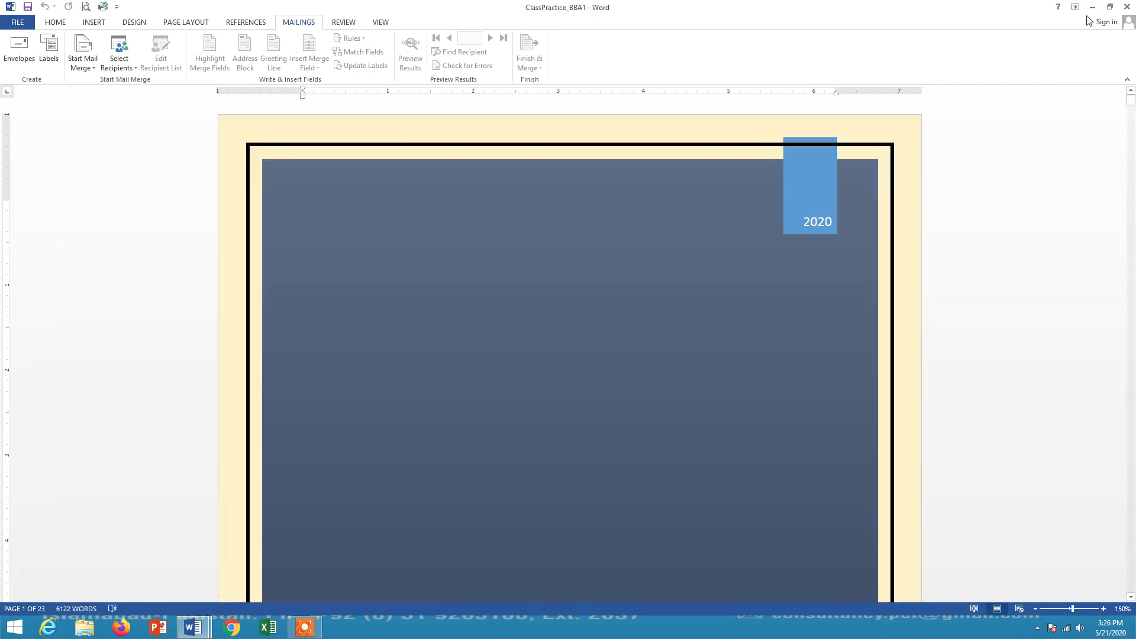
left_click(1095, 7)
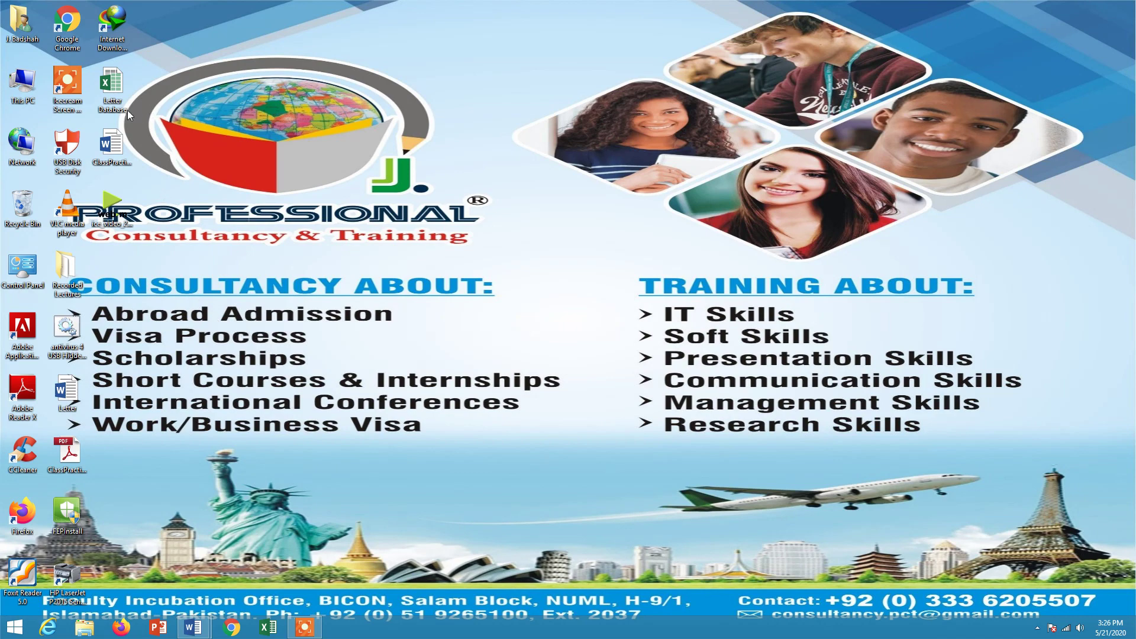
left_click(115, 95)
double_click(115, 95)
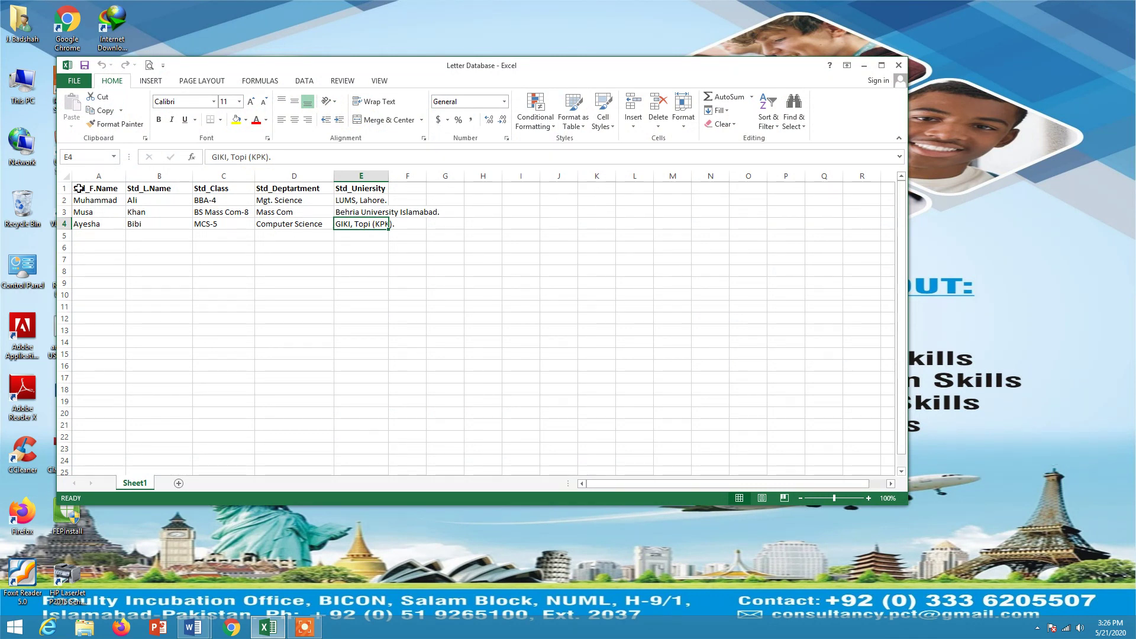
left_click_drag(79, 188, 474, 249)
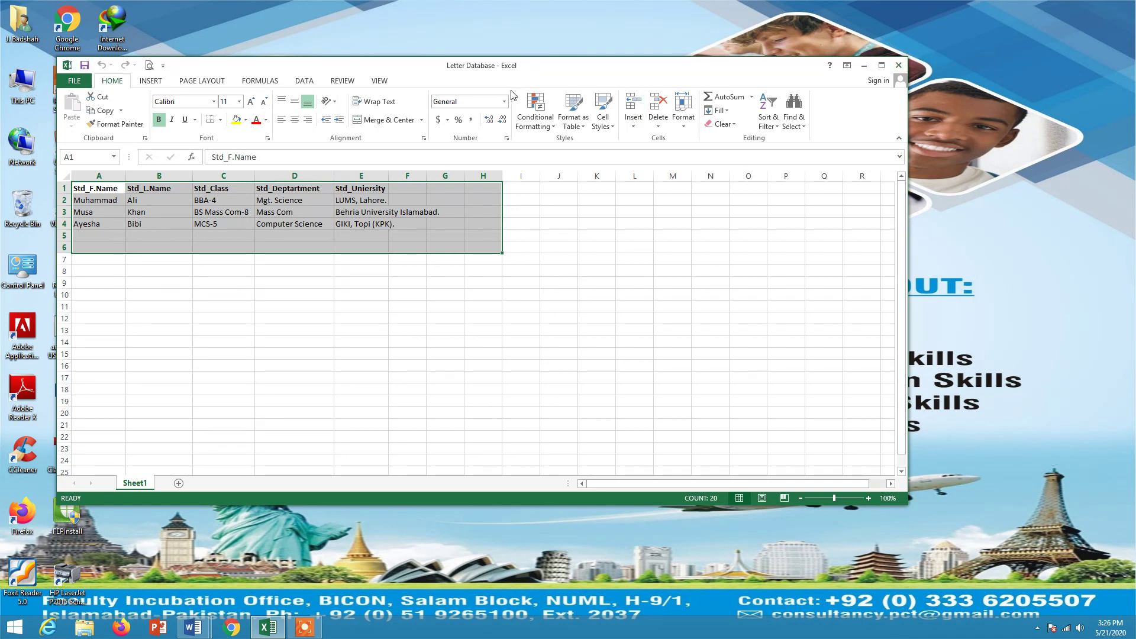
left_click(898, 65)
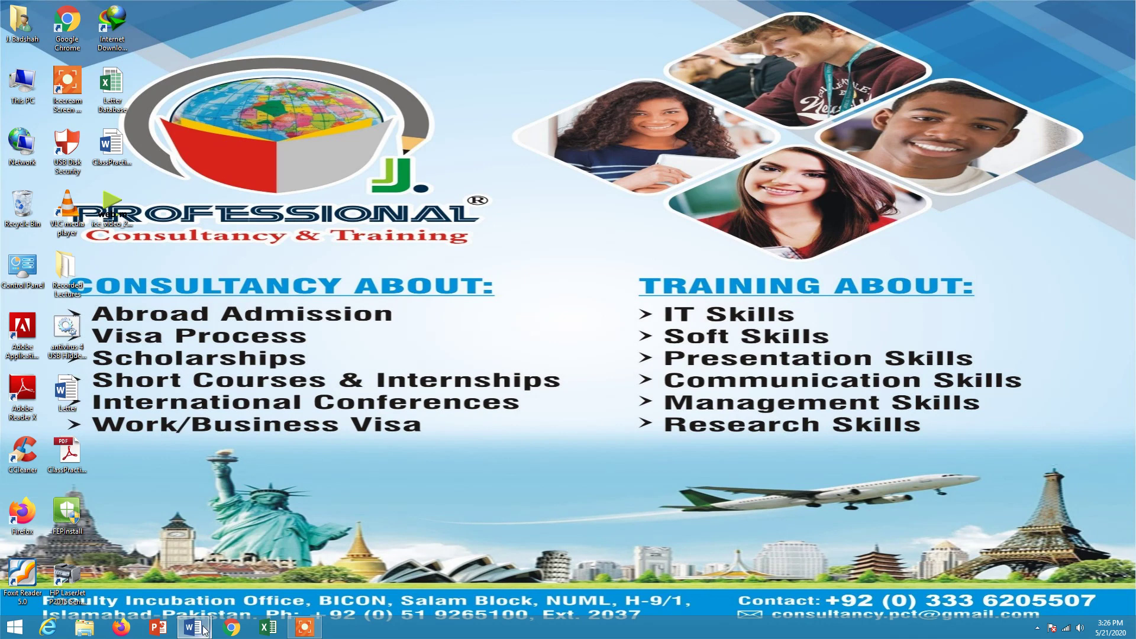
- Go back to the letter briefly, then reopen the Letter Database workbook to check its contents and close it
mouse_move(203, 629)
left_click(251, 543)
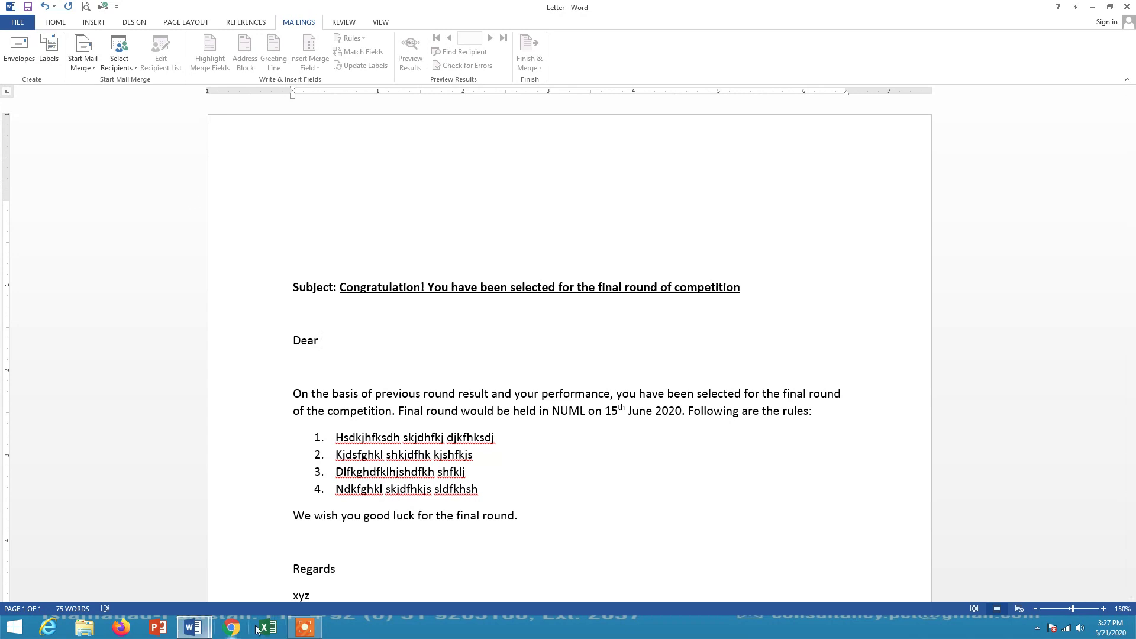
left_click(1092, 7)
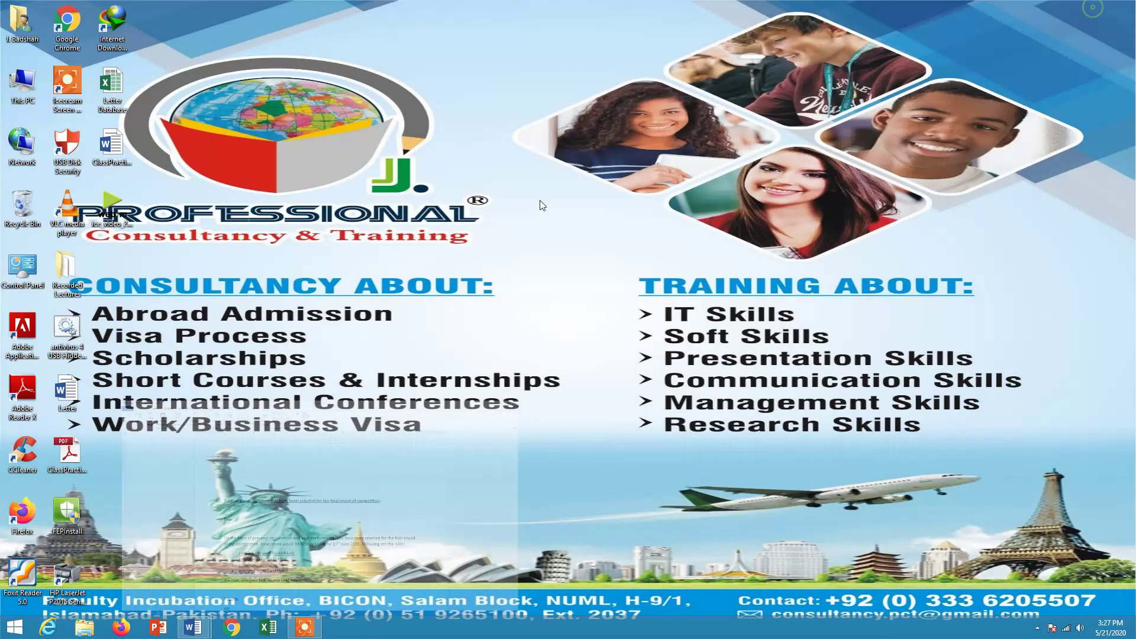
double_click(111, 88)
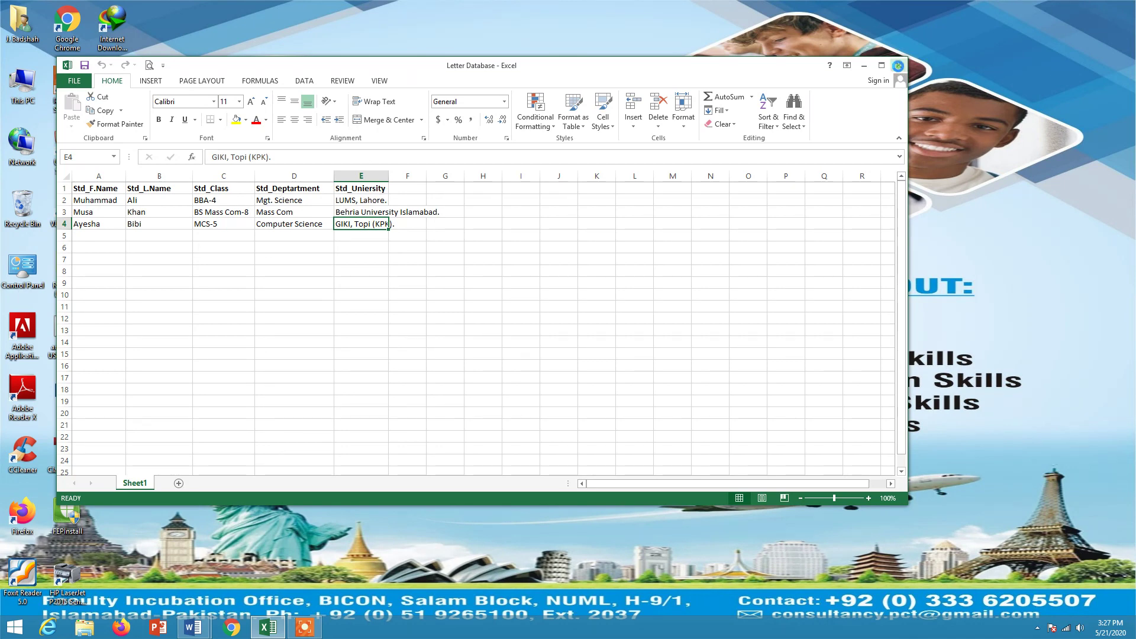
left_click(898, 66)
- Return to the letter and attach the Sheet1$ table of the Letter Database workbook on the Desktop as its existing recipient list
mouse_move(204, 632)
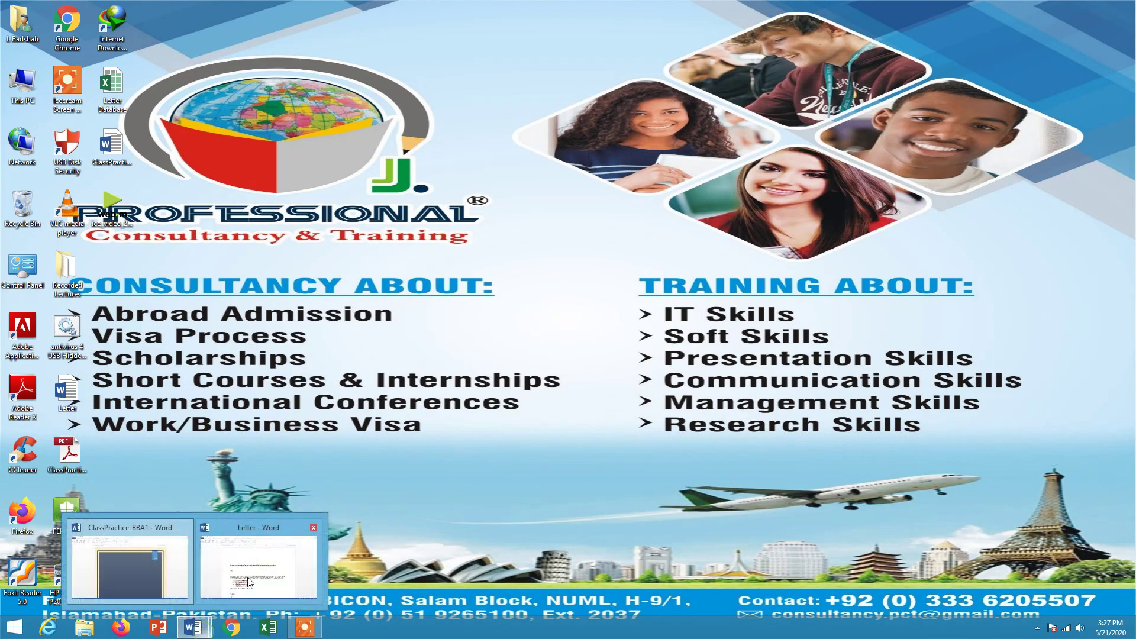
left_click(247, 577)
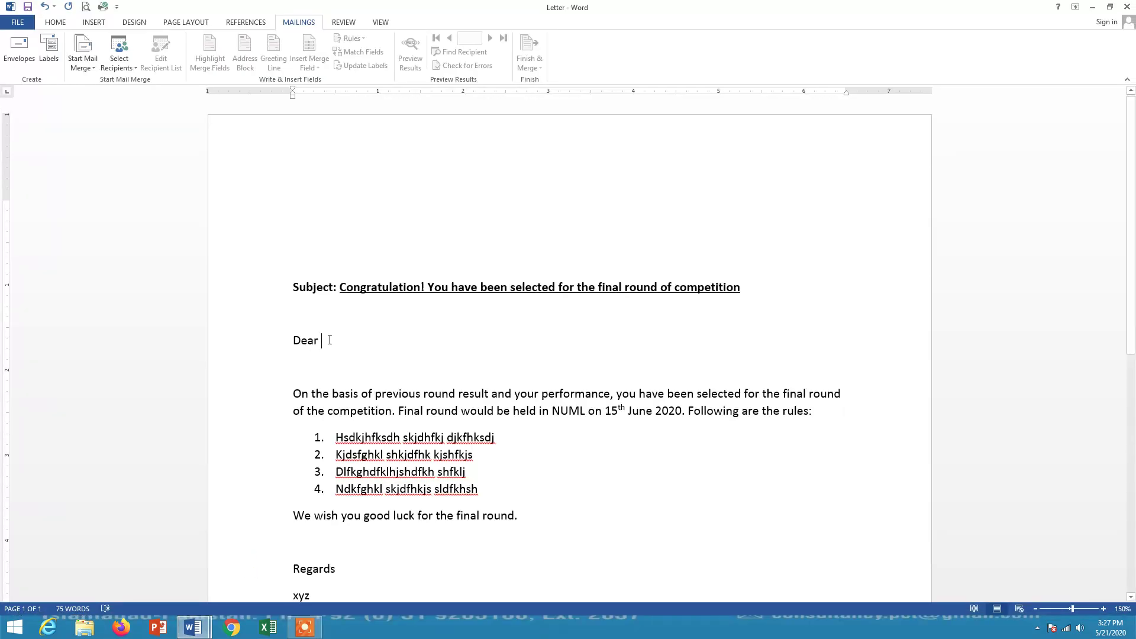
left_click(322, 338)
left_click(135, 70)
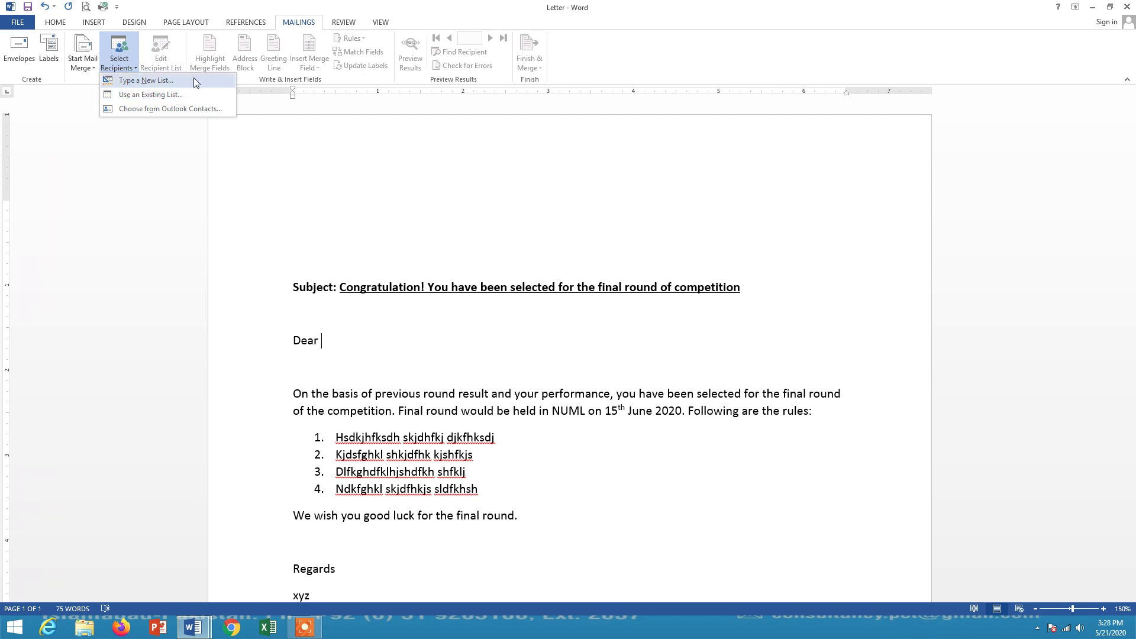
left_click(162, 96)
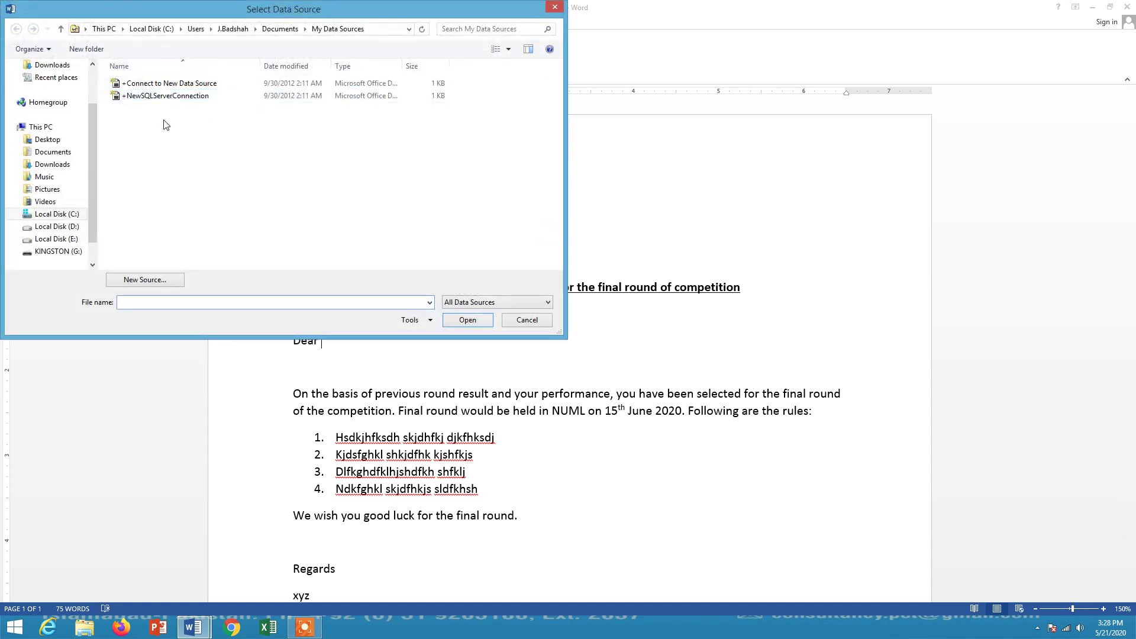
left_click(52, 142)
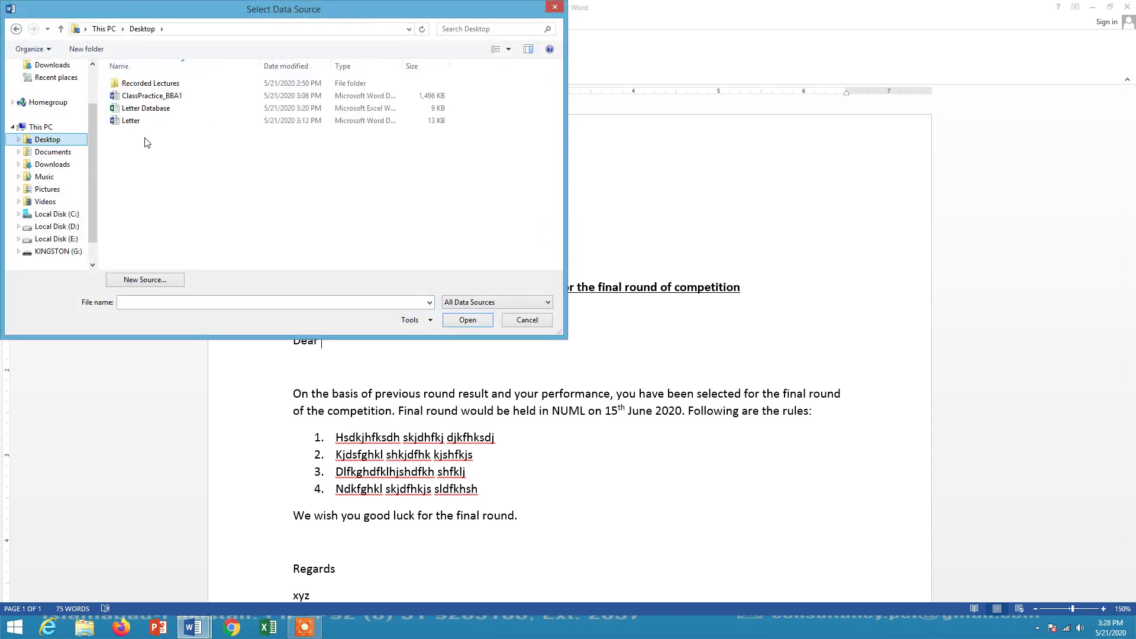
left_click(158, 110)
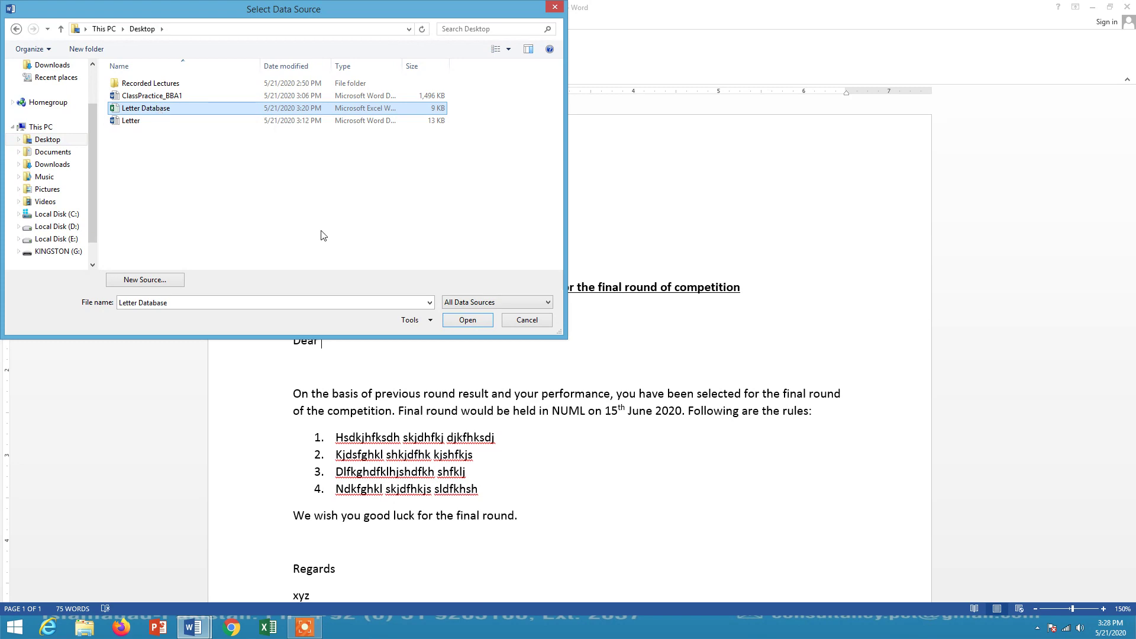
left_click(471, 321)
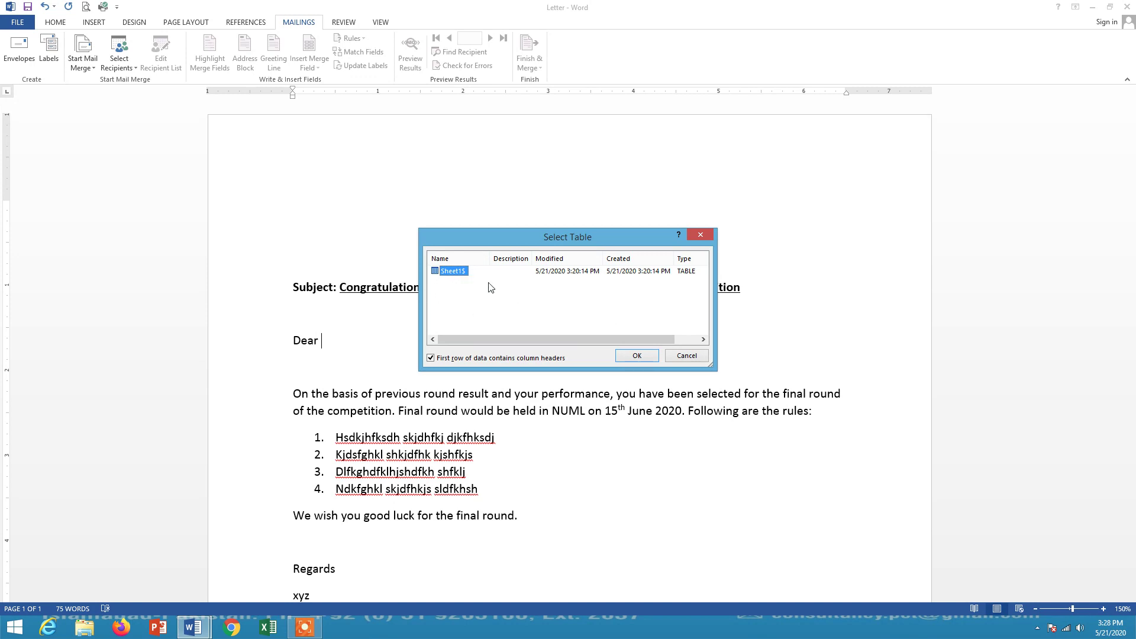
left_click(633, 357)
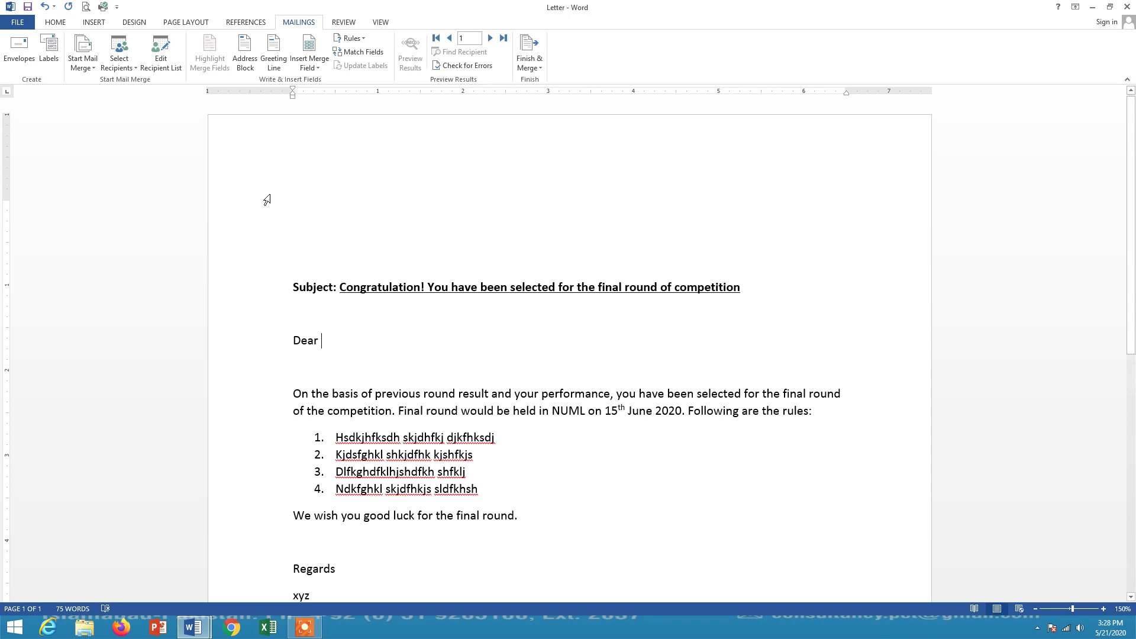
- Insert the Std_FName and Std_LName merge fields after "Dear" in the greeting line
left_click(319, 68)
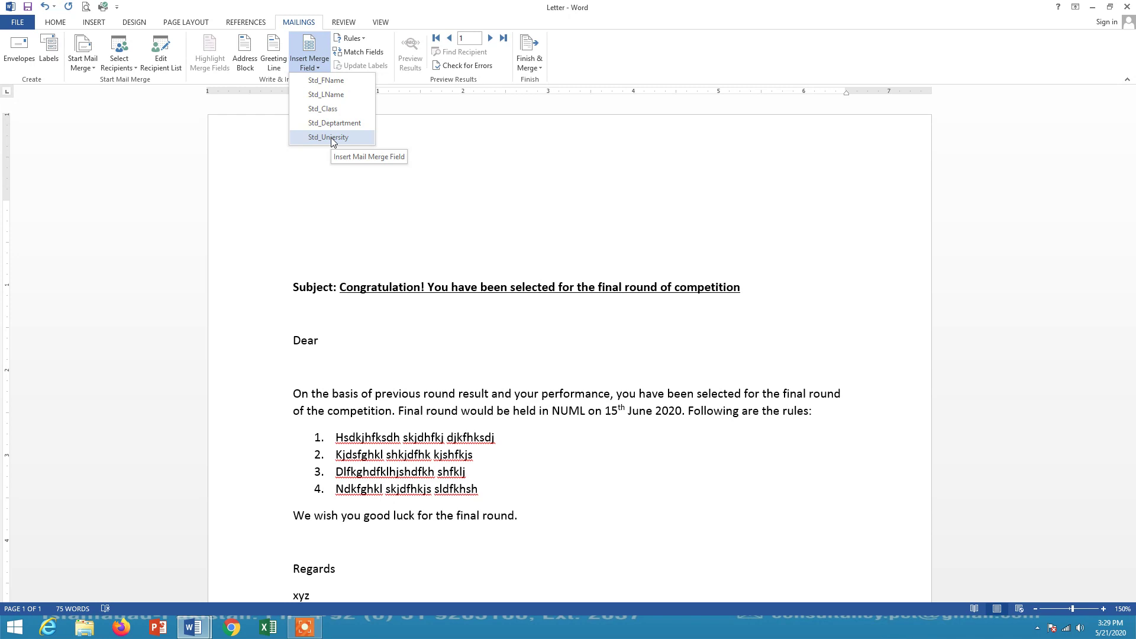
left_click(335, 341)
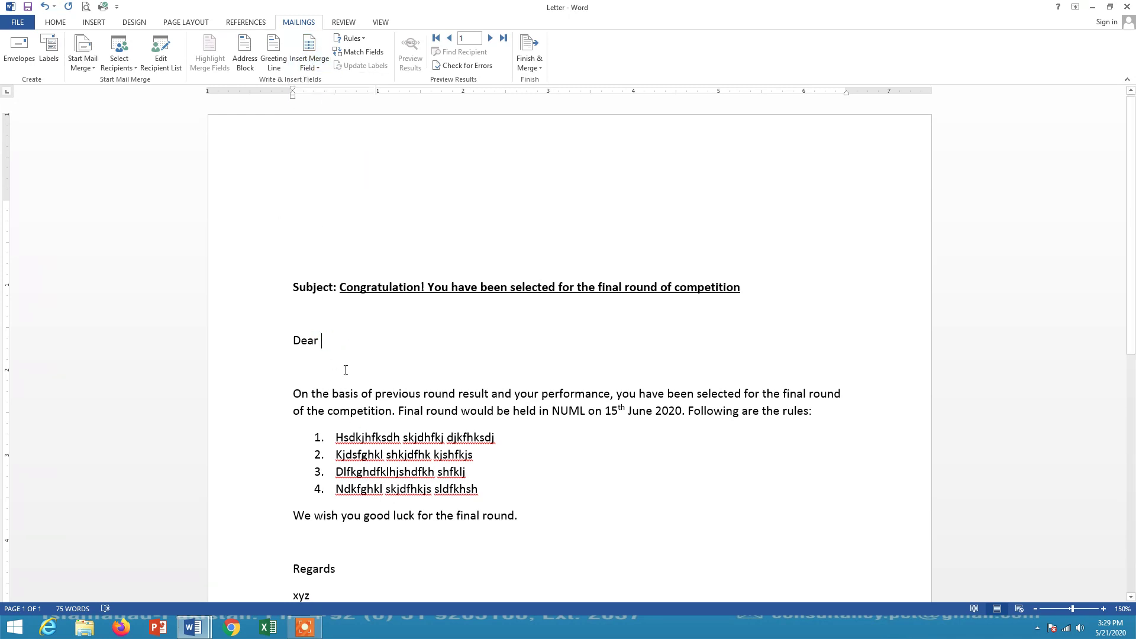
left_click(324, 67)
left_click(329, 81)
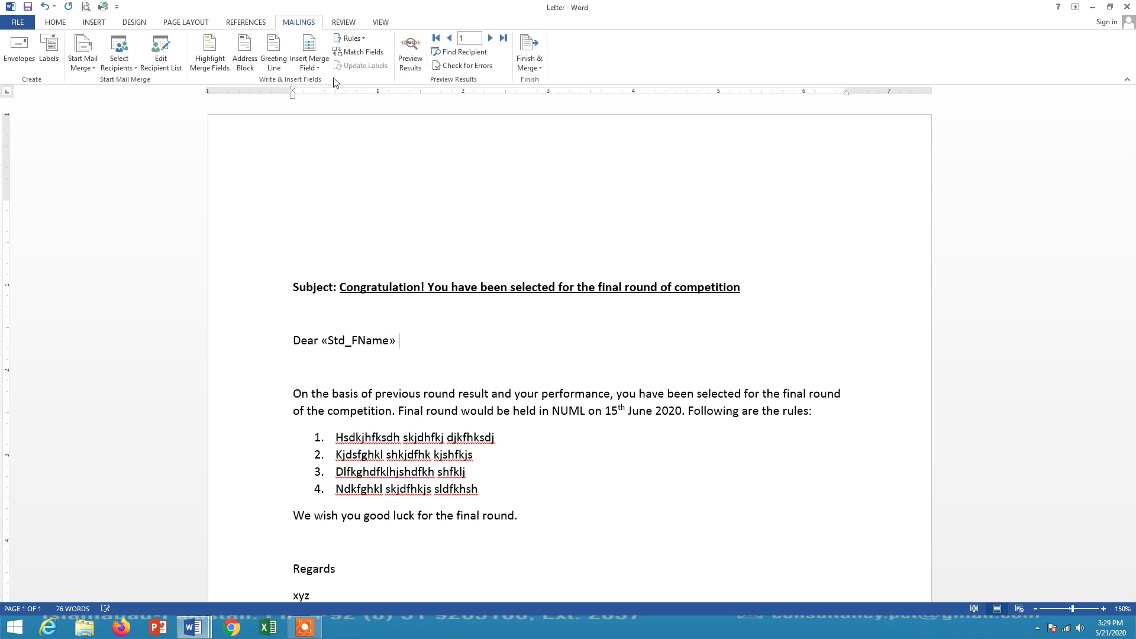
left_click(320, 66)
left_click(322, 94)
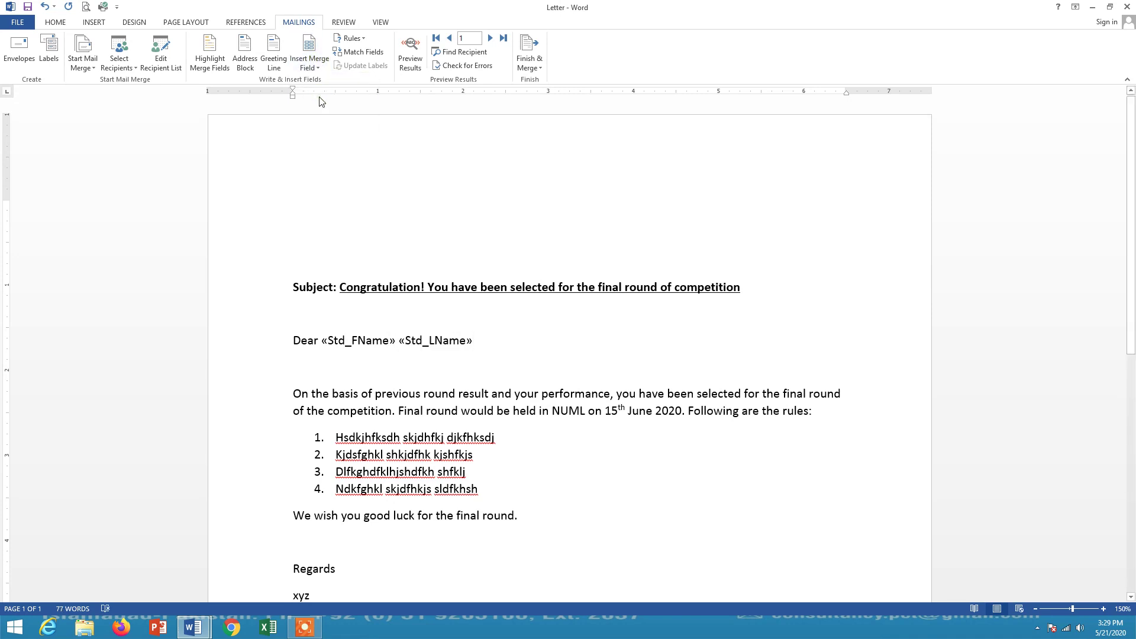
- Insert the Std_FName and Std_LName merge fields on the empty line above the subject and begin a new line below
left_click(288, 203)
left_click(318, 69)
left_click(325, 81)
left_click(318, 65)
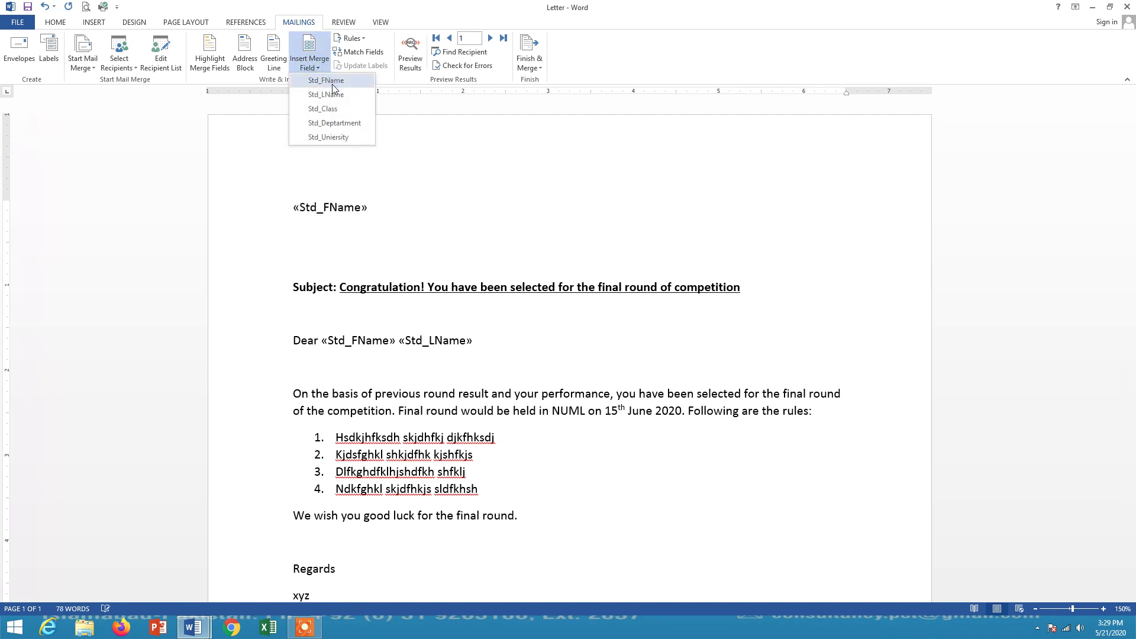
left_click(331, 93)
key("Return")
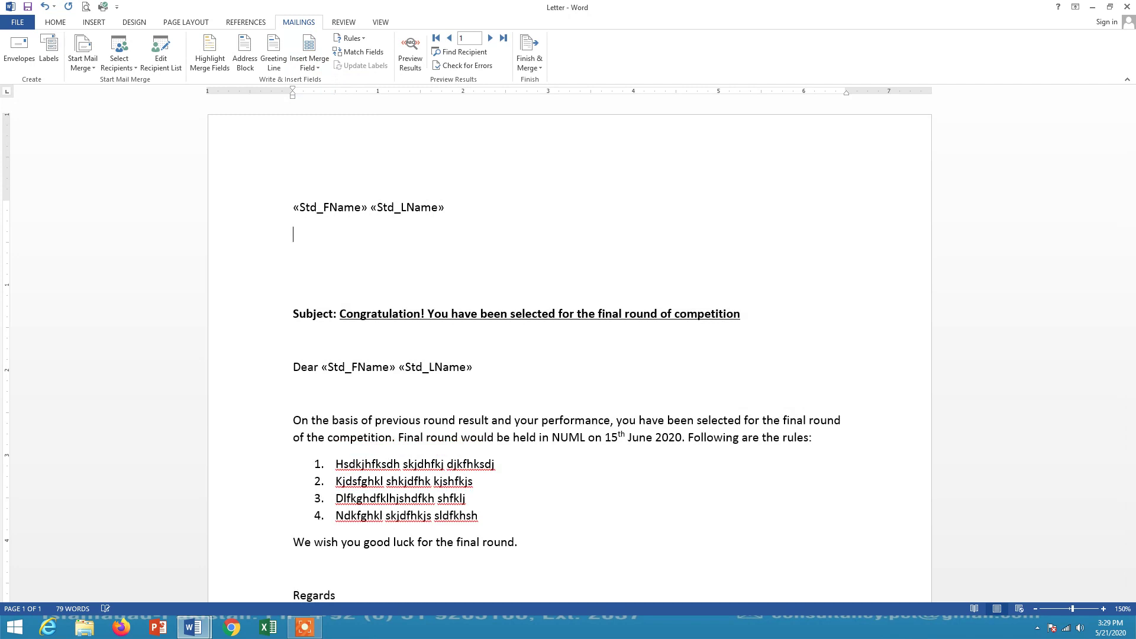
- Add the Std_Class and Std_Deptartment merge fields on separate lines beneath the recipient's name fields
left_click(325, 70)
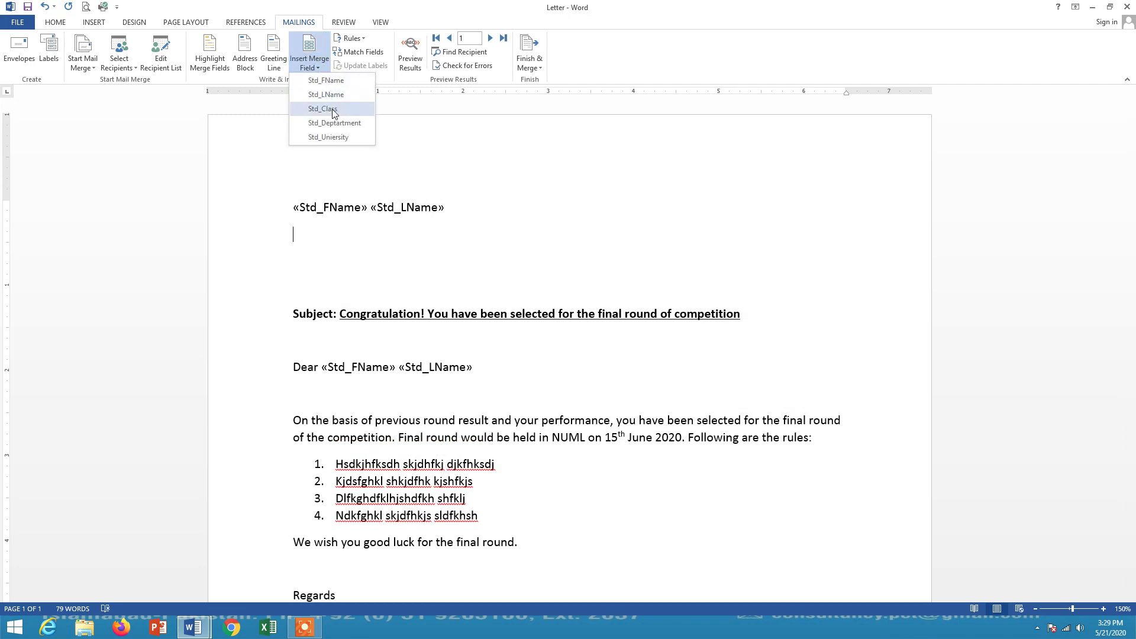
left_click(327, 107)
key("Return")
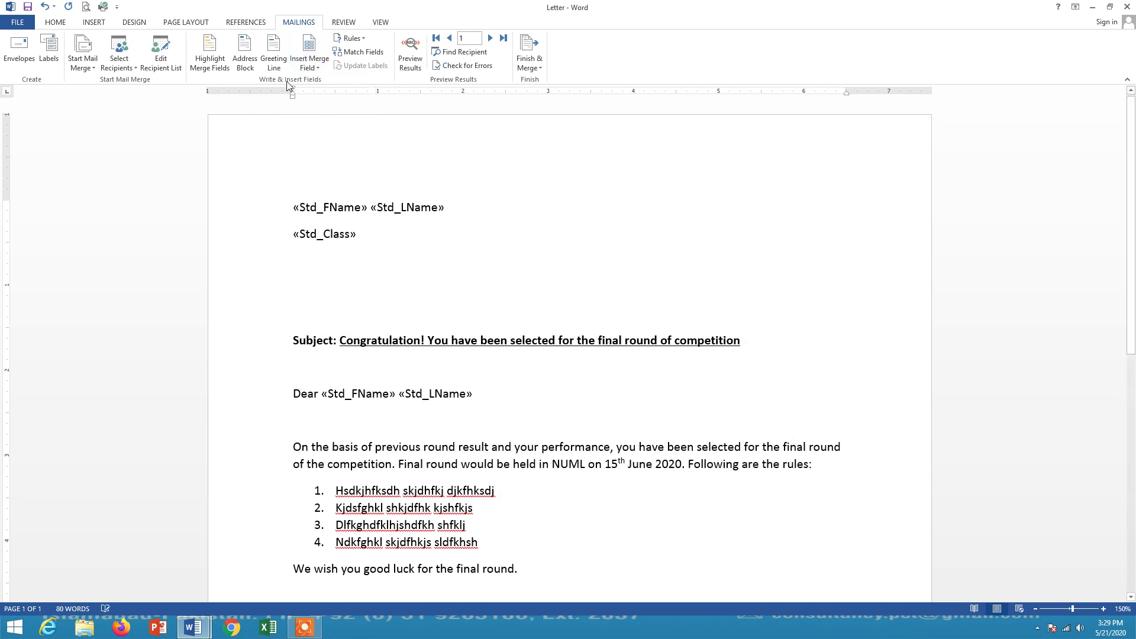
left_click(318, 66)
left_click(335, 121)
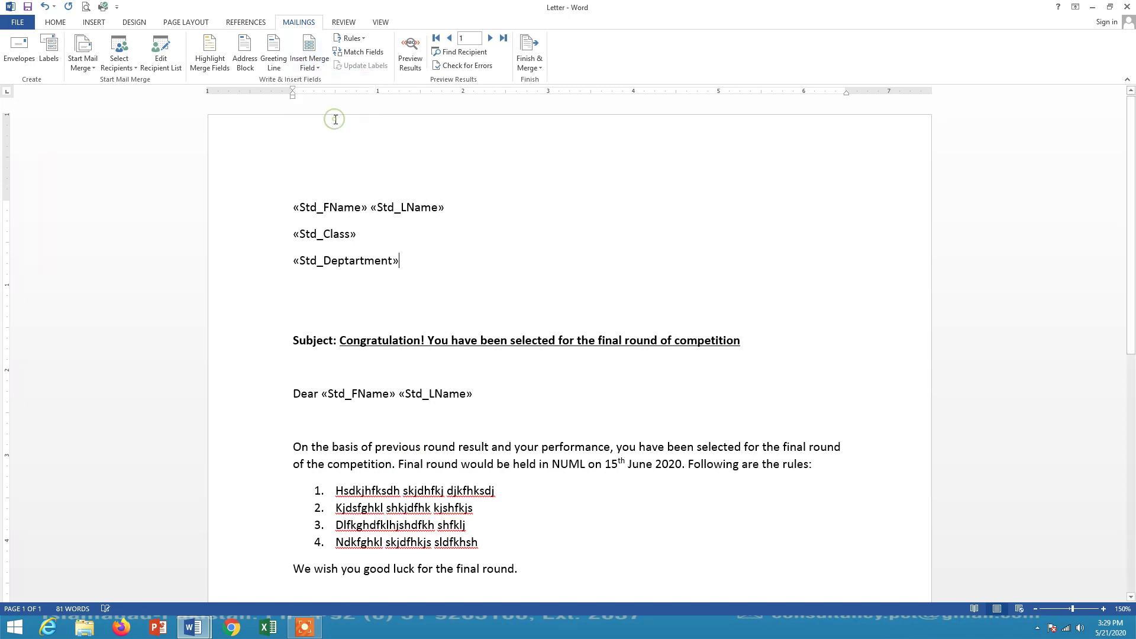
- Add the Std_Uniersity merge field on a new line beneath the department field
key("Return")
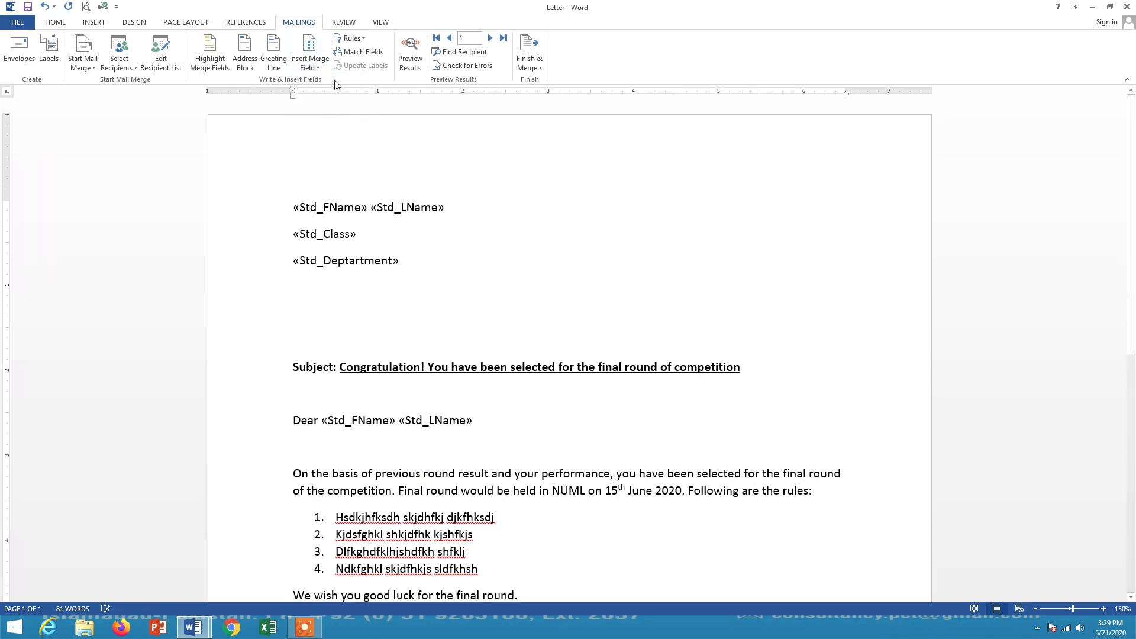
left_click(319, 68)
left_click(341, 137)
- Merge all records of the letter into a new document of individual letters
left_click(541, 69)
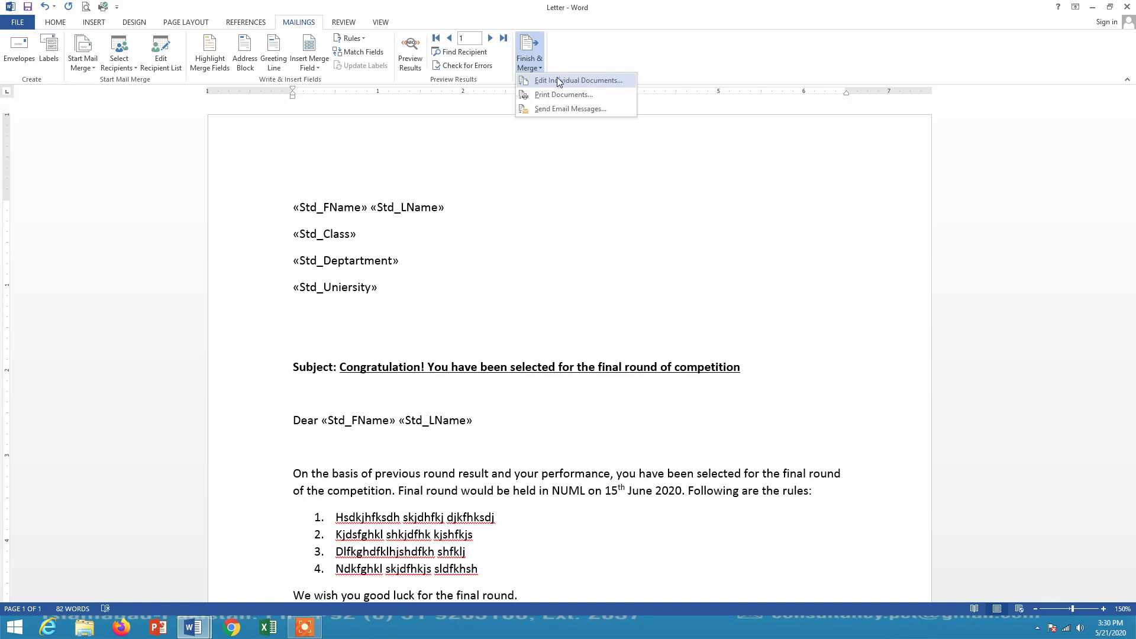
left_click(557, 81)
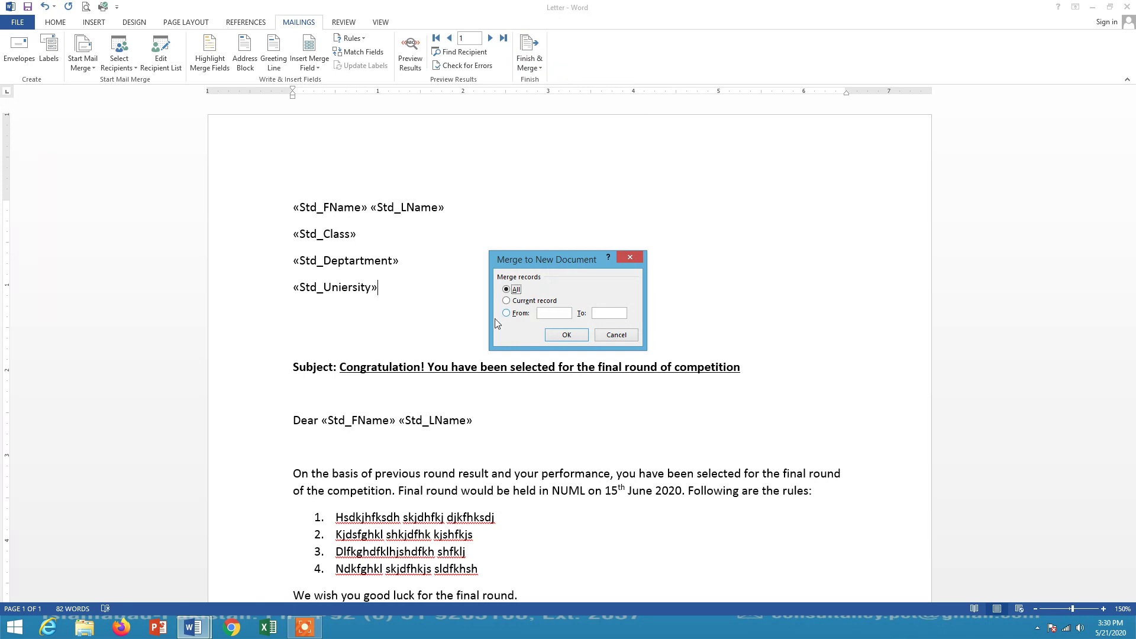
left_click(563, 335)
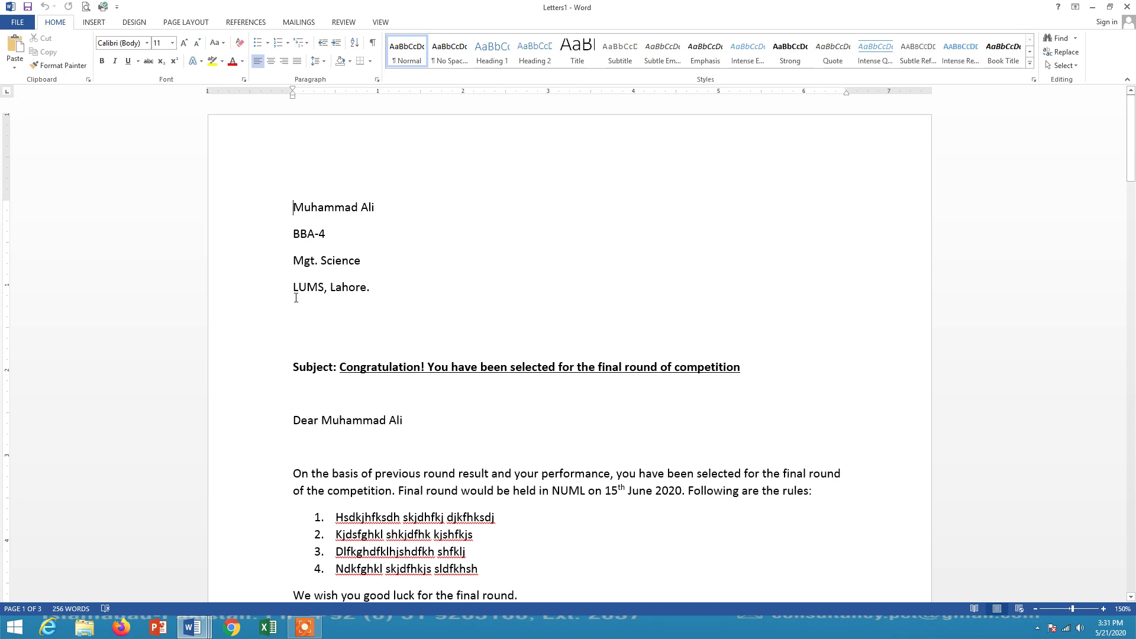
- Review the merged letters page by page, checking each recipient's address lines, greeting and body text
scroll(312, 274, "down", 5)
scroll(685, 211, "up", 2)
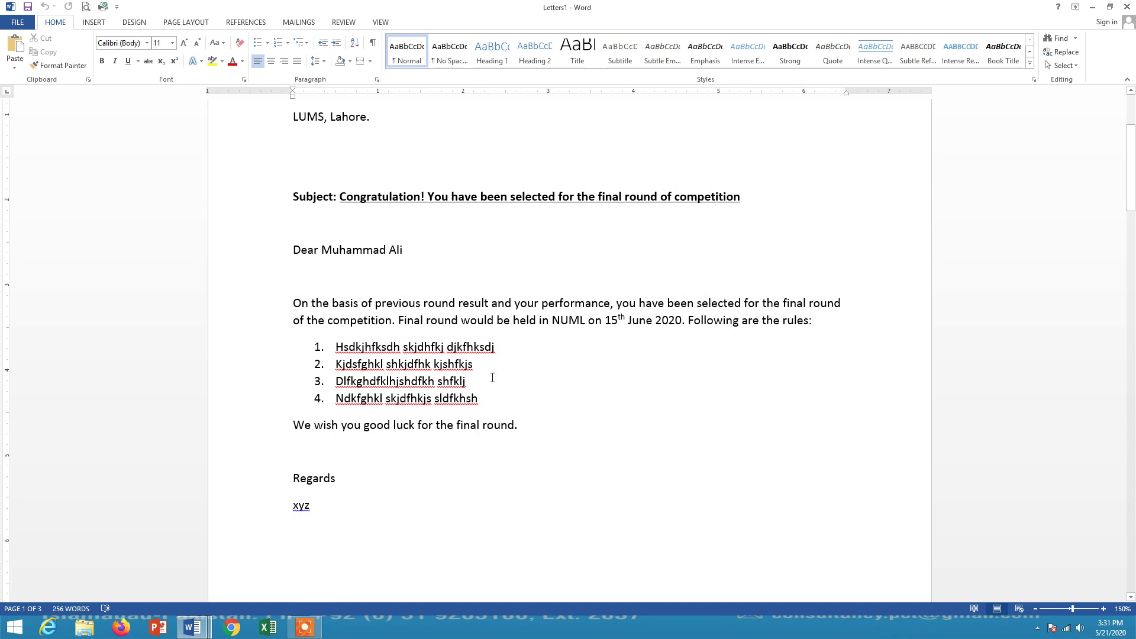
scroll(492, 376, "down", 10)
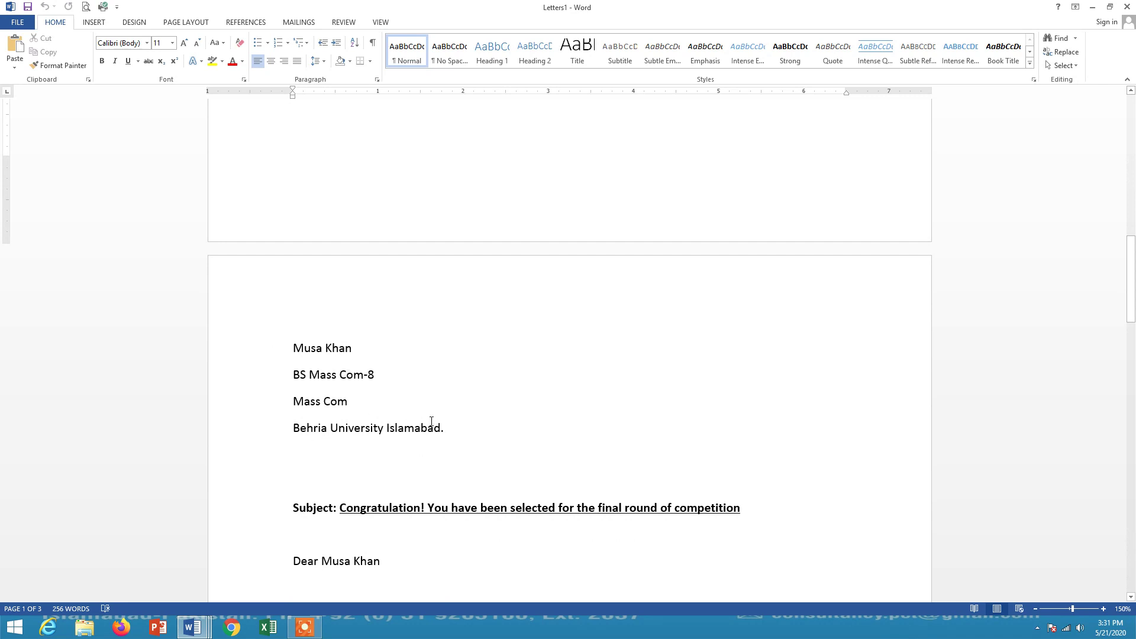
scroll(420, 378, "down", 3)
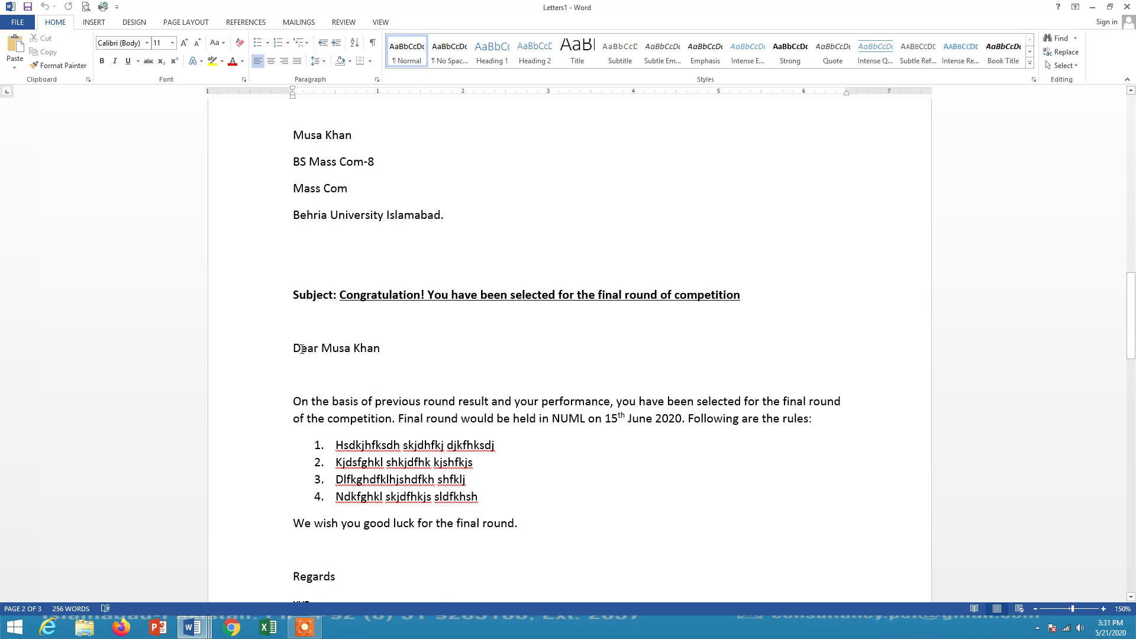
scroll(377, 349, "down", 12)
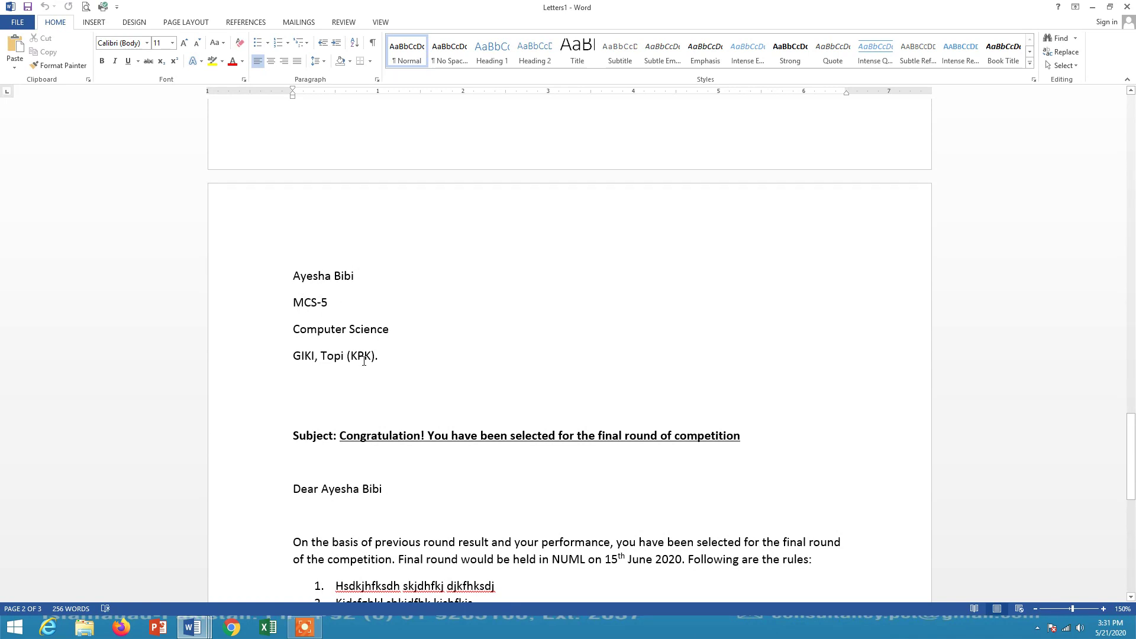
scroll(379, 367, "down", 3)
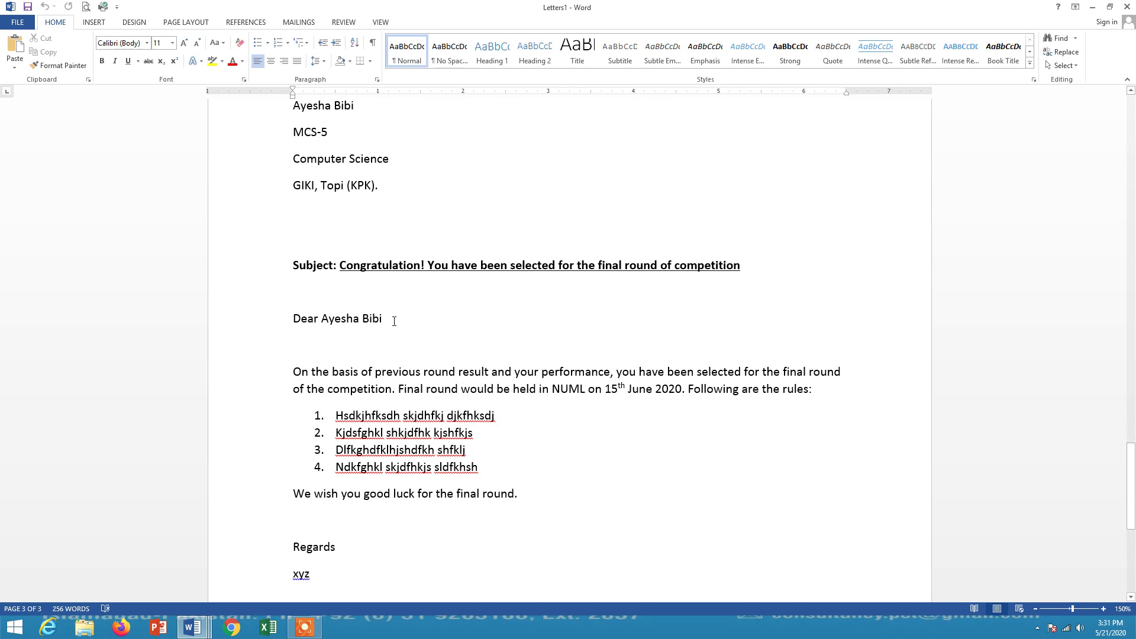
scroll(394, 321, "down", 4)
scroll(412, 330, "up", 2)
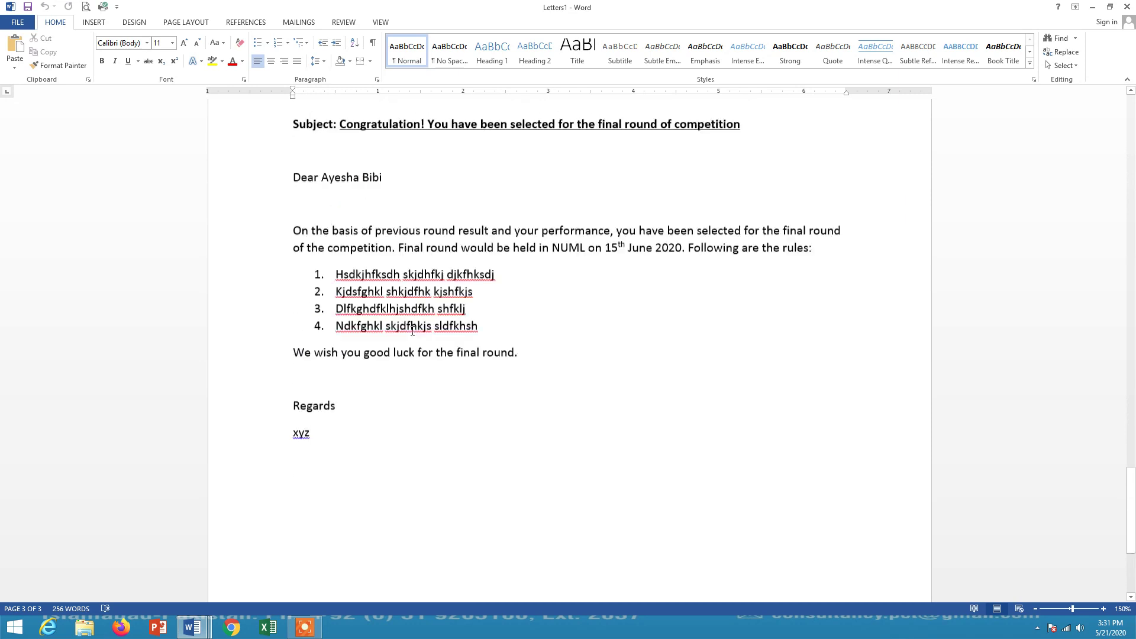
scroll(412, 331, "up", 6)
scroll(413, 331, "up", 2)
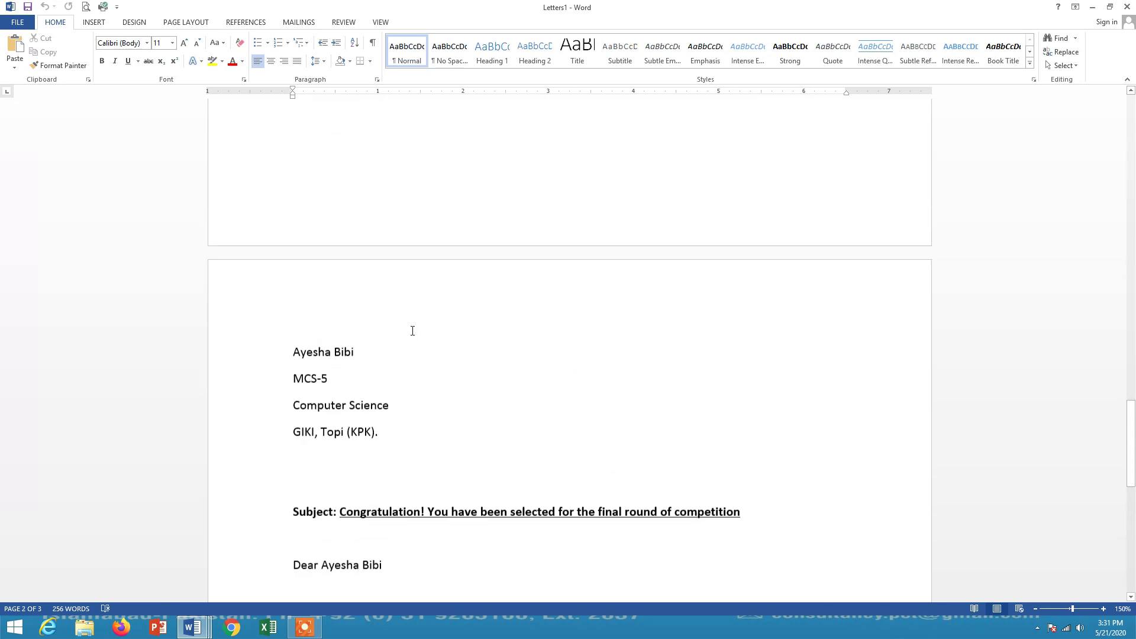
scroll(412, 330, "up", 3)
scroll(413, 331, "down", 12)
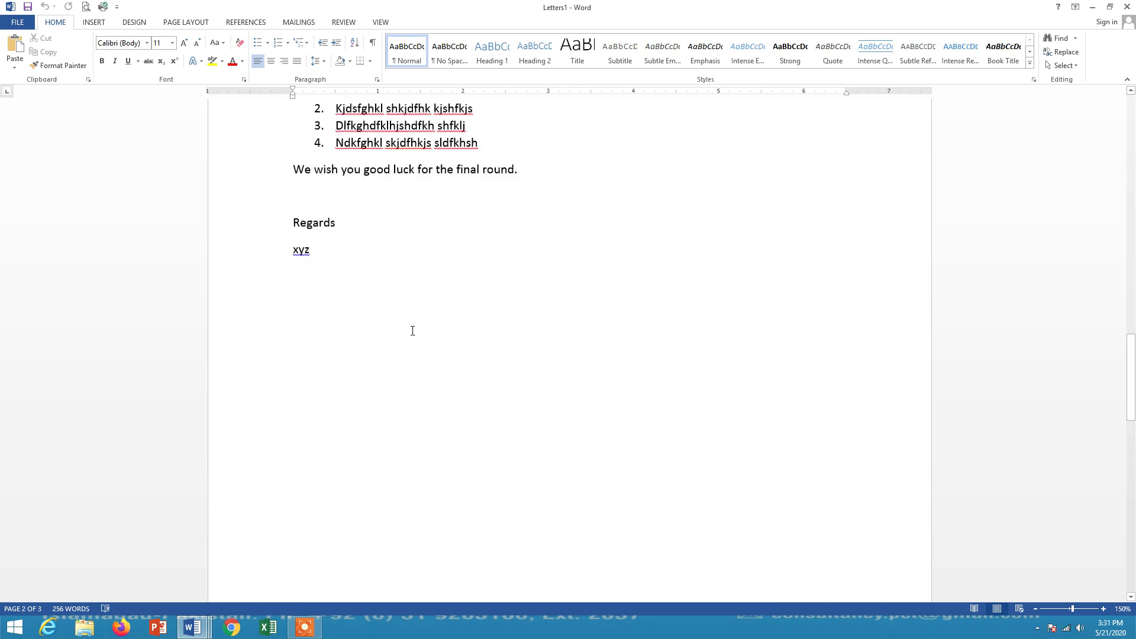
scroll(412, 331, "up", 1)
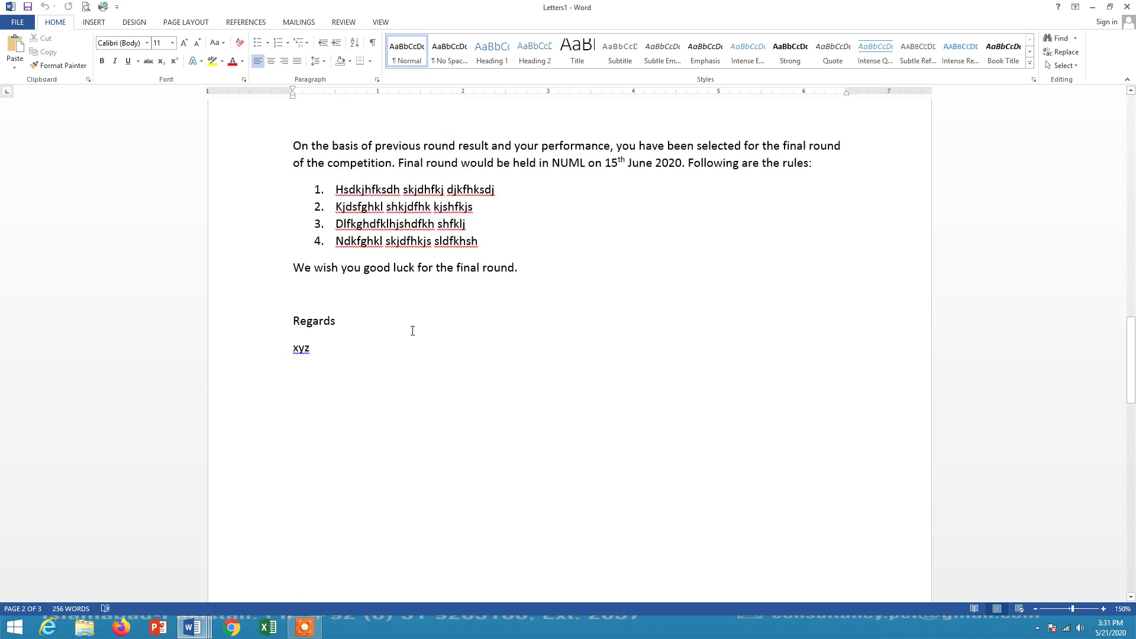
scroll(412, 331, "up", 14)
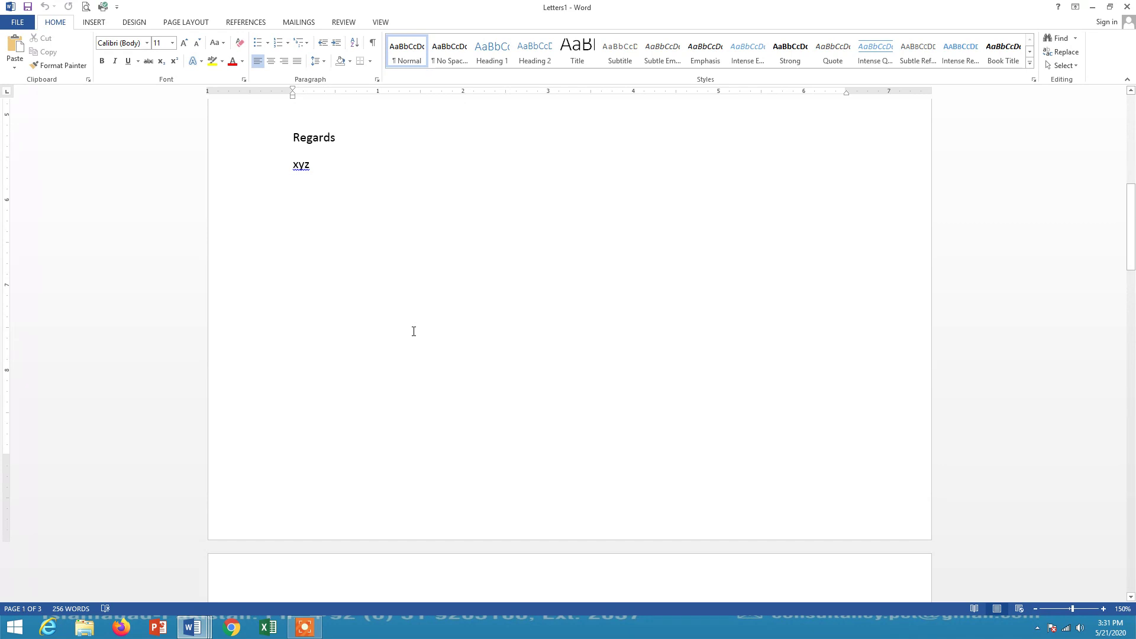
scroll(413, 331, "up", 9)
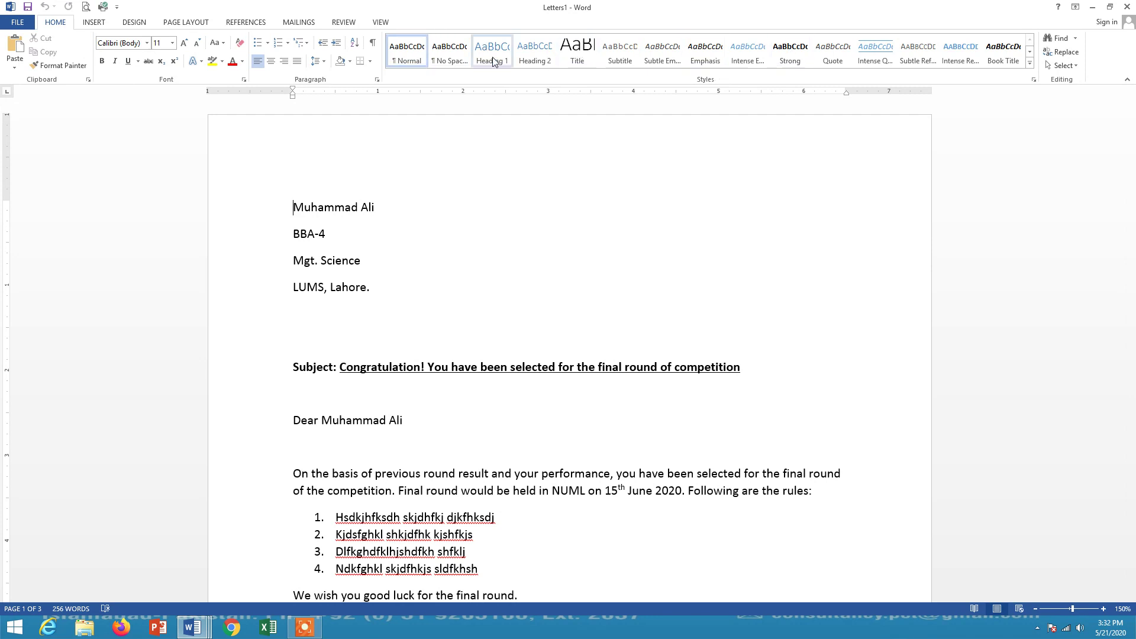
- Close the merged letters document without saving it and create a new blank document
left_click(1128, 7)
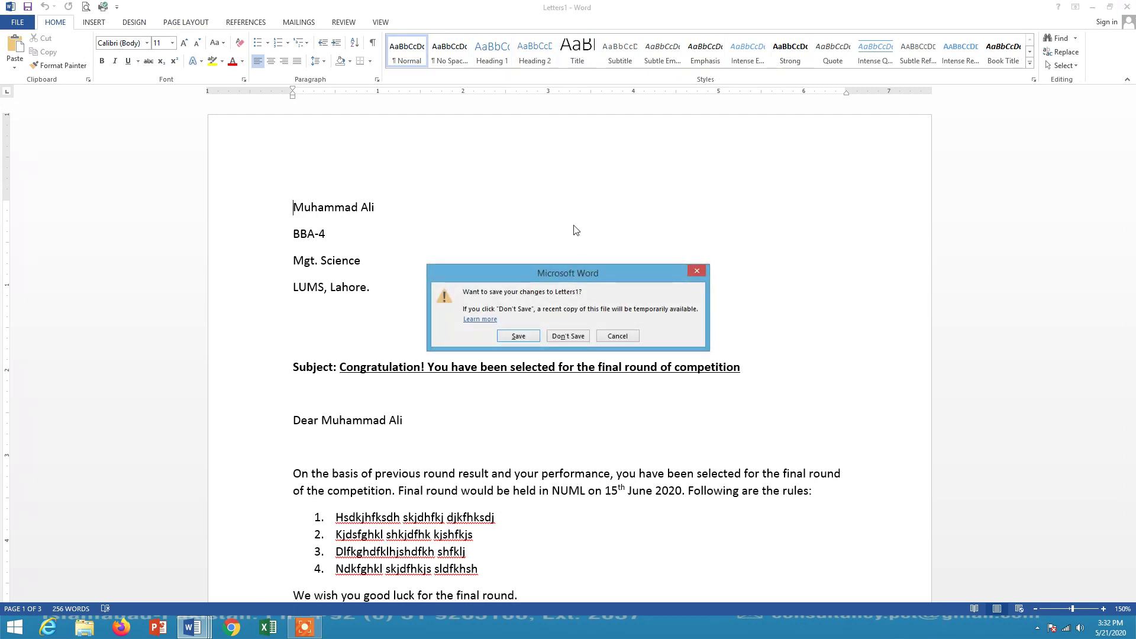
left_click(561, 336)
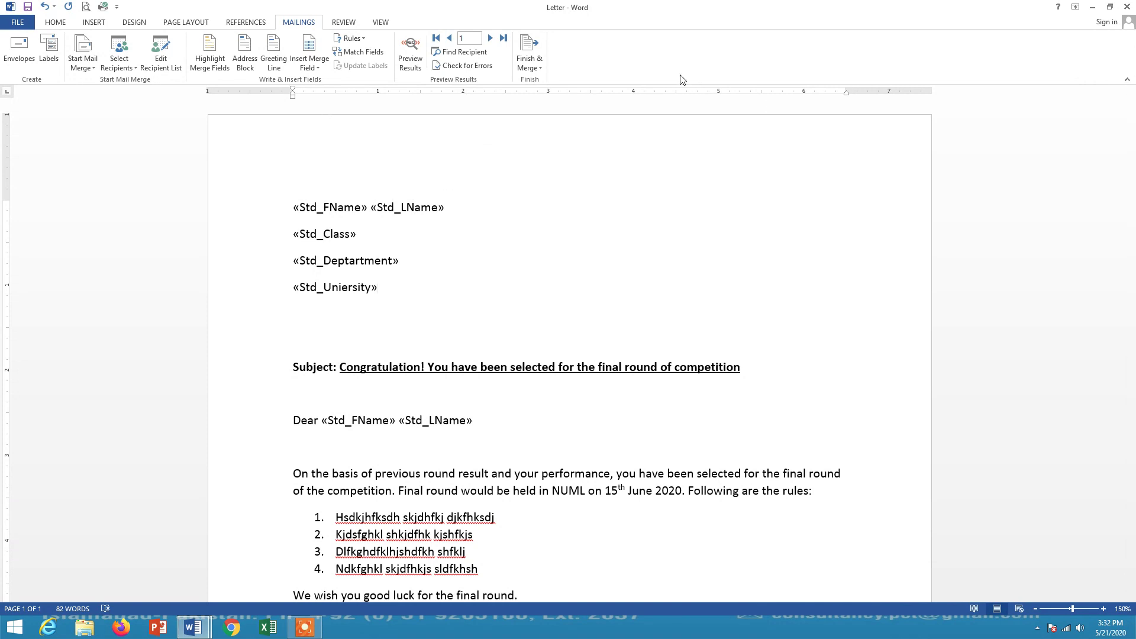
left_click(18, 22)
left_click(23, 73)
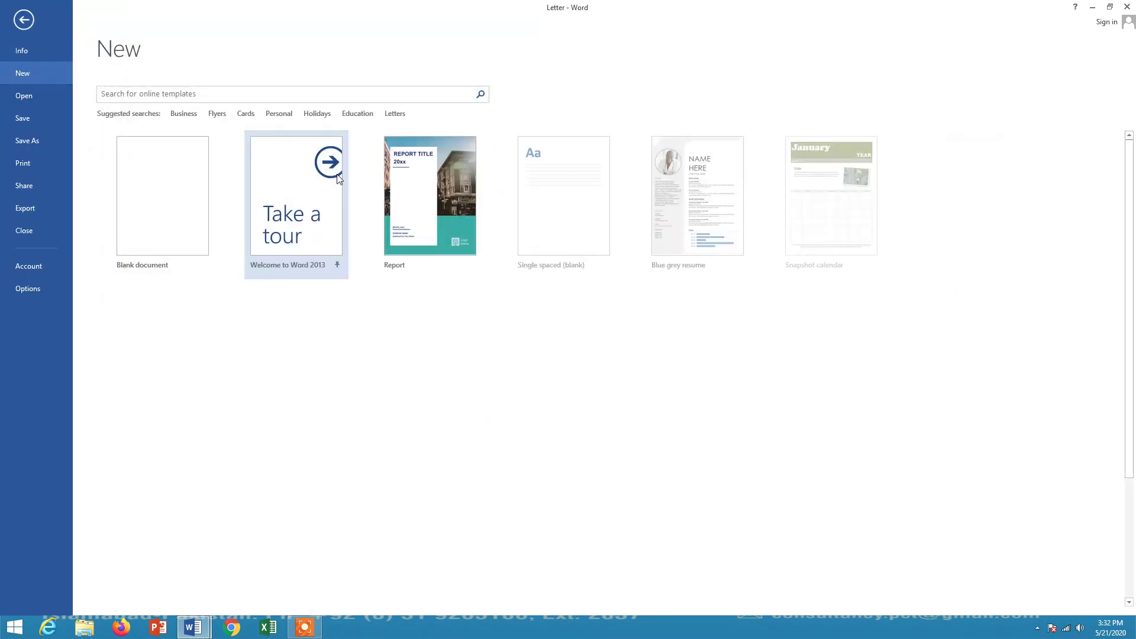
left_click(207, 184)
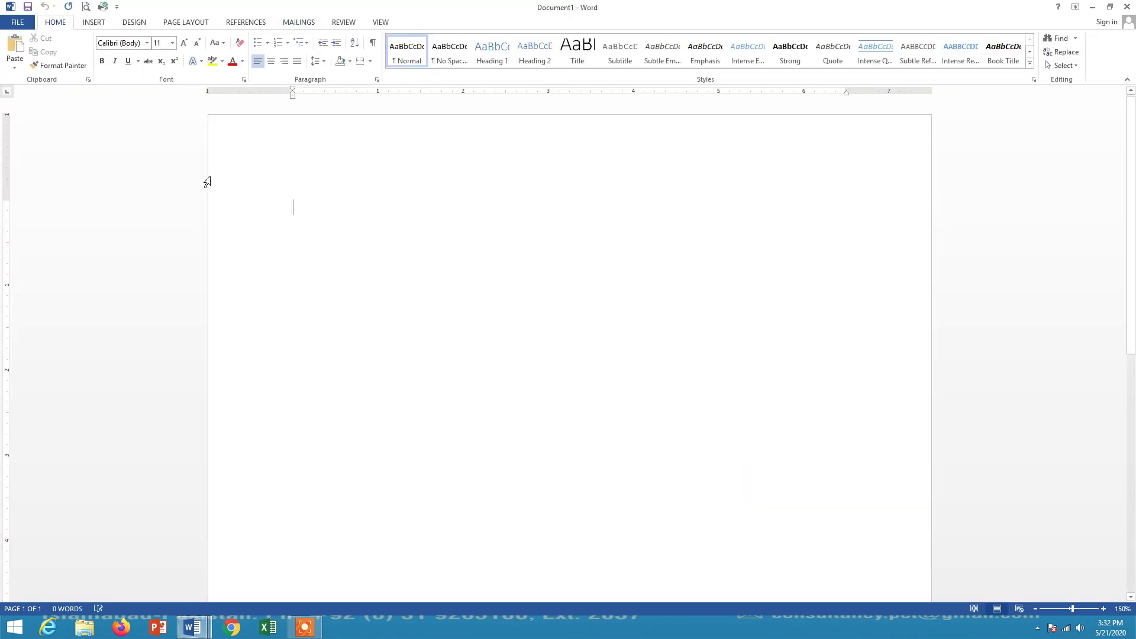
left_click(285, 26)
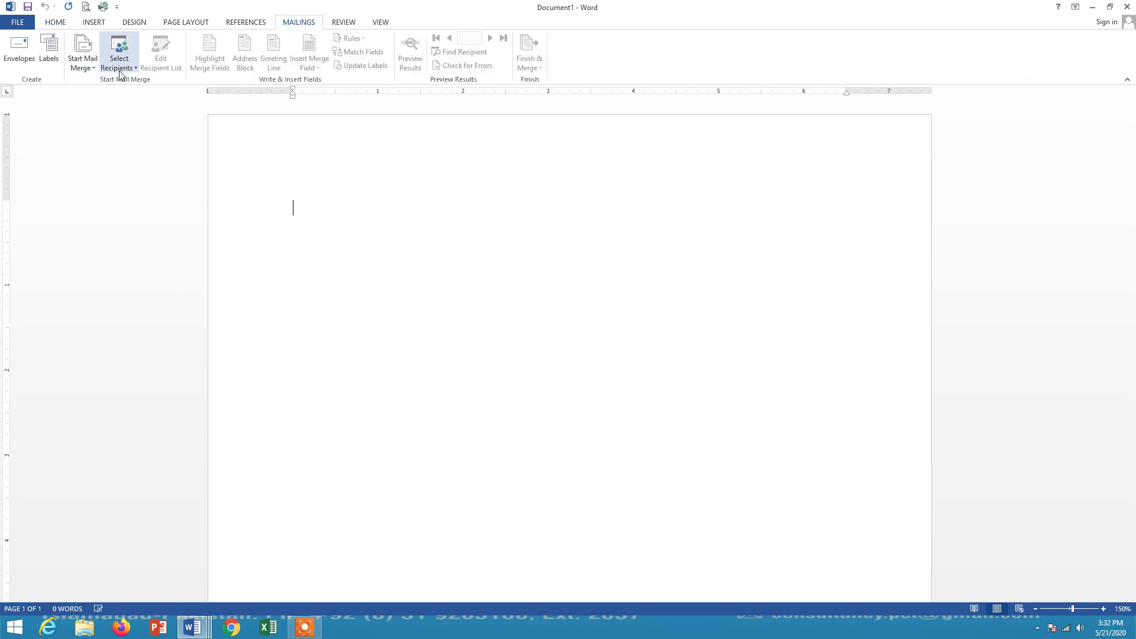
left_click(19, 50)
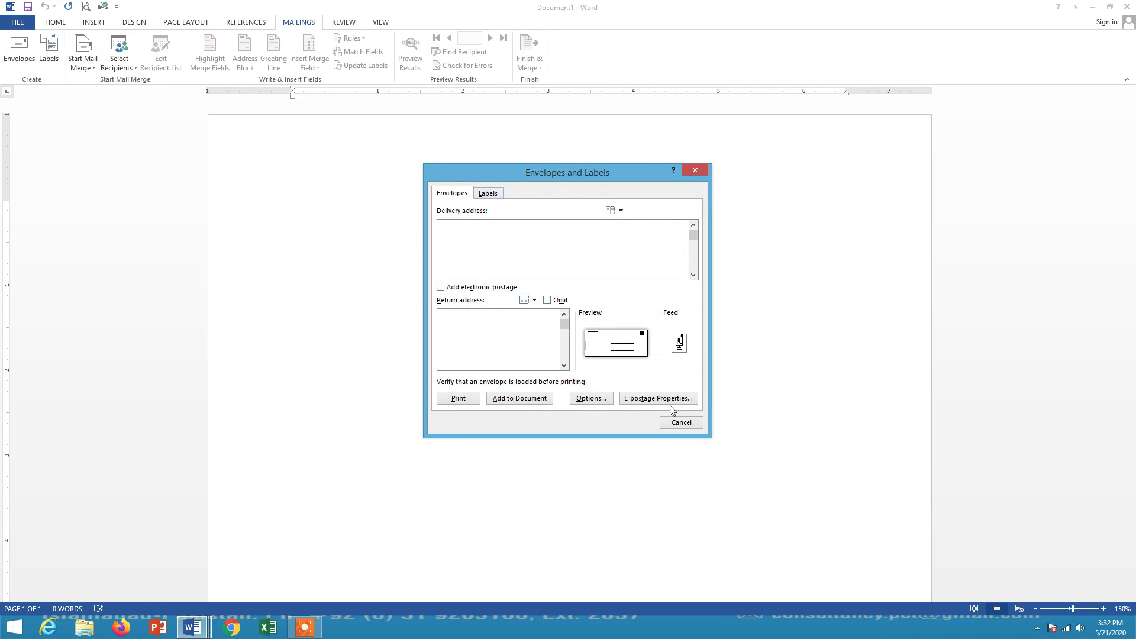
left_click(677, 423)
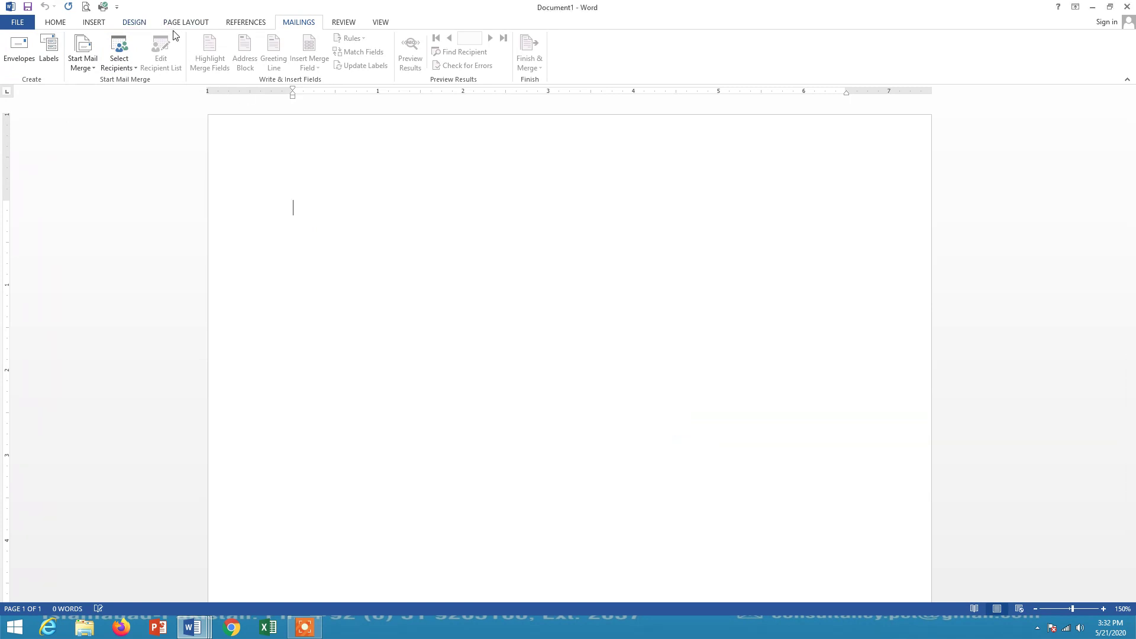
- Set the blank document's paper size to Envelope #10 (4.12" x 9.5")
left_click(188, 22)
left_click(79, 64)
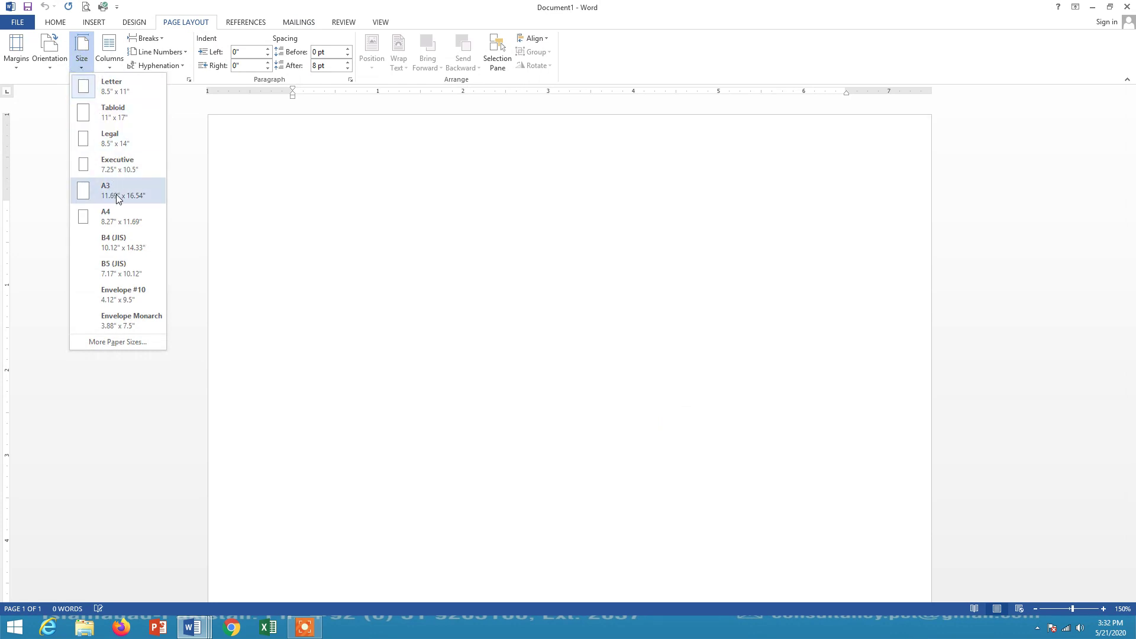
left_click(125, 303)
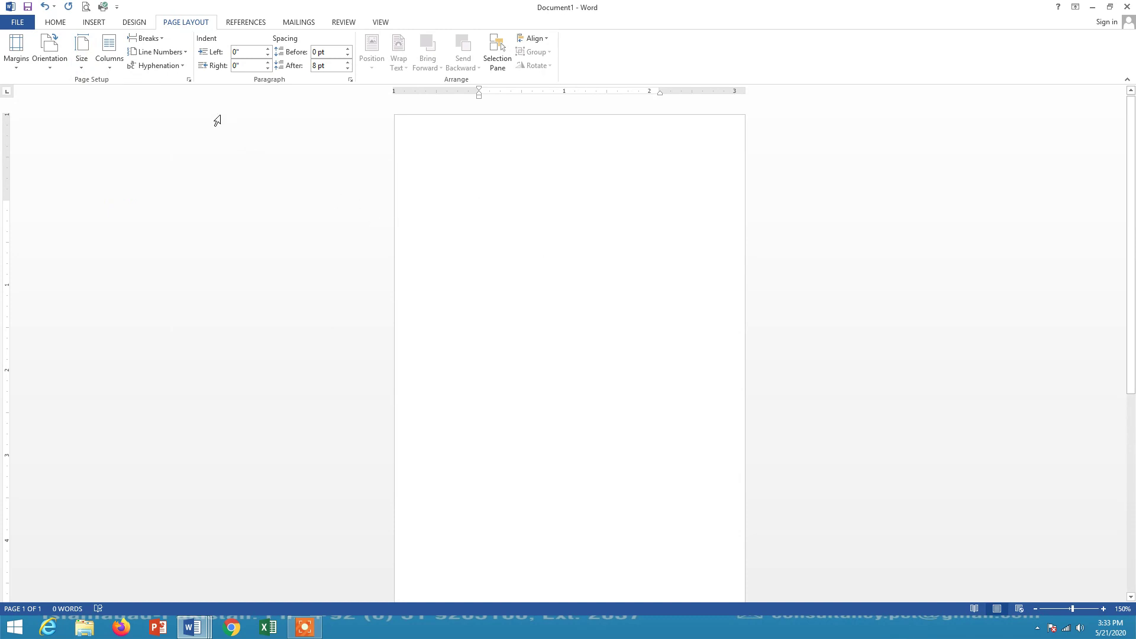
- Set up the document as an envelope mail merge with envelope size Size 10 (4 1/8 x 9 1/2 in)
left_click(301, 24)
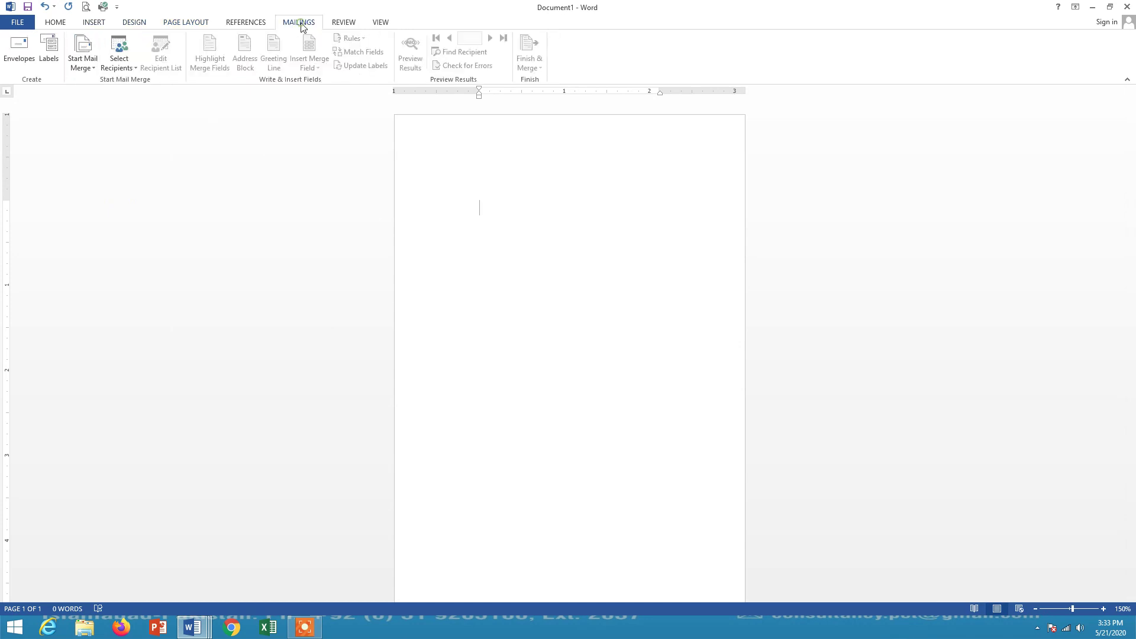
left_click(95, 67)
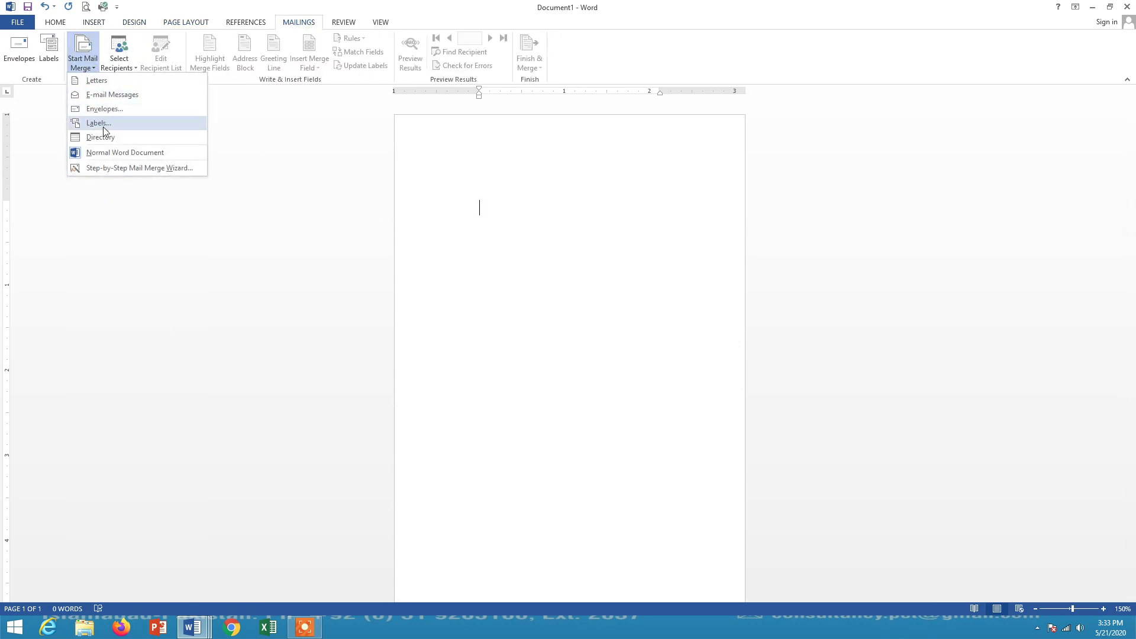
left_click(118, 113)
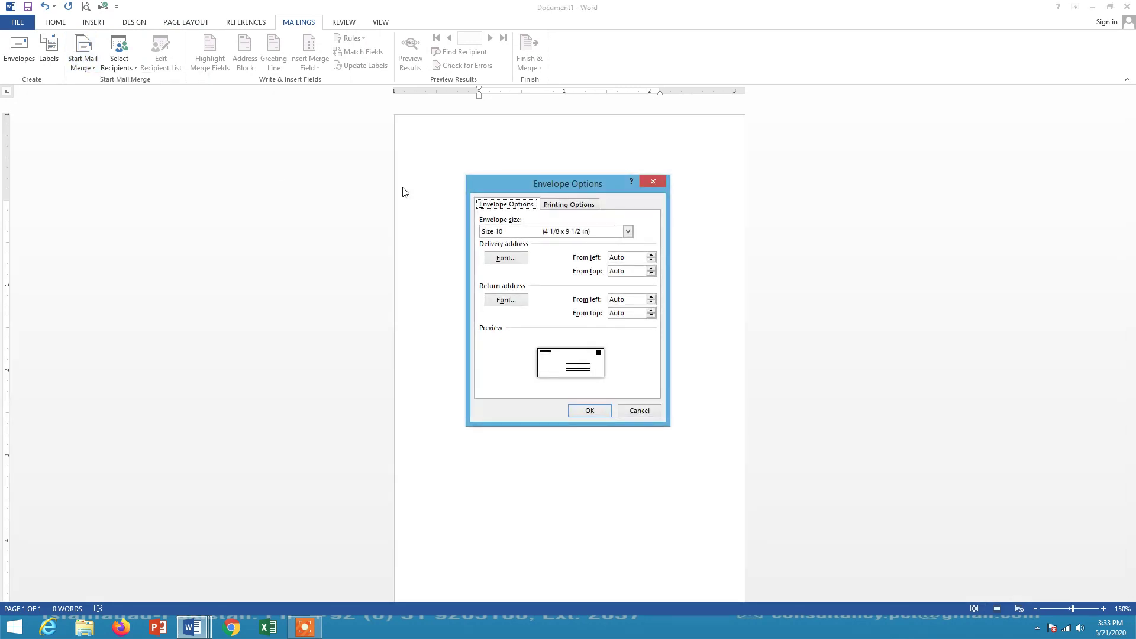
left_click(586, 410)
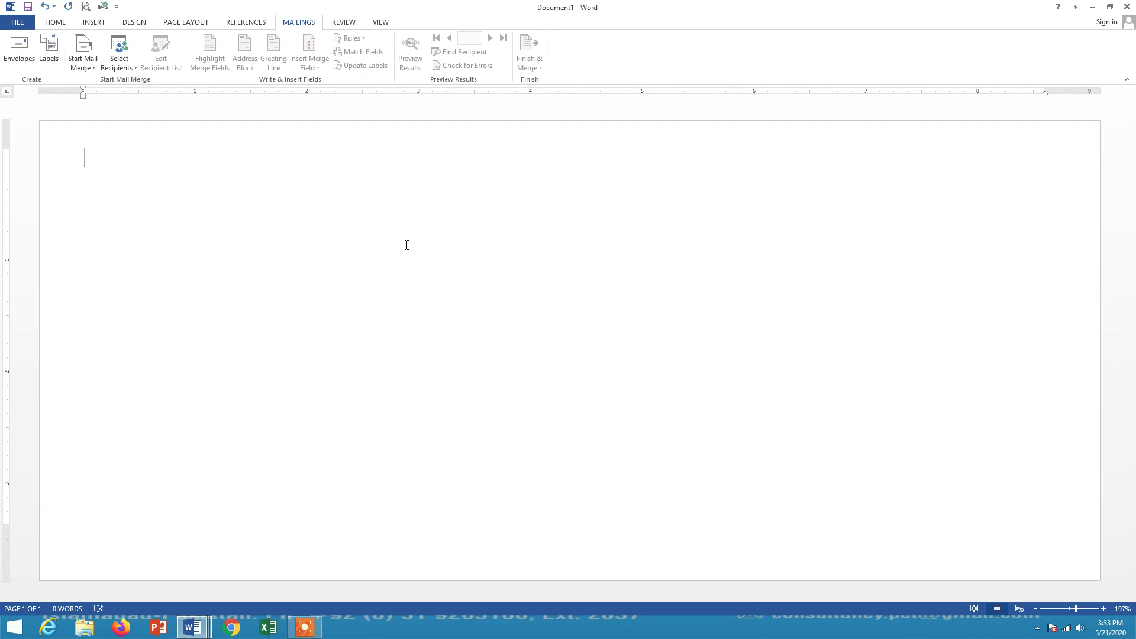
- Attach the Sheet1$ table of the Letter Database workbook on the Desktop as the envelope's existing recipient list, with first-row column headers
left_click(129, 65)
left_click(142, 96)
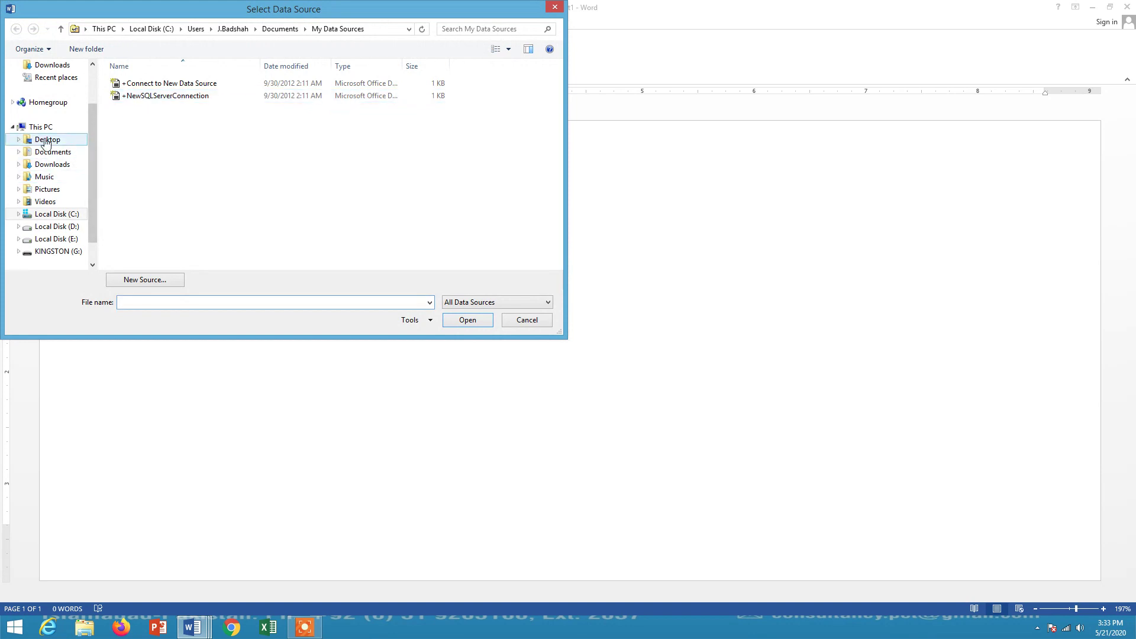
left_click(59, 140)
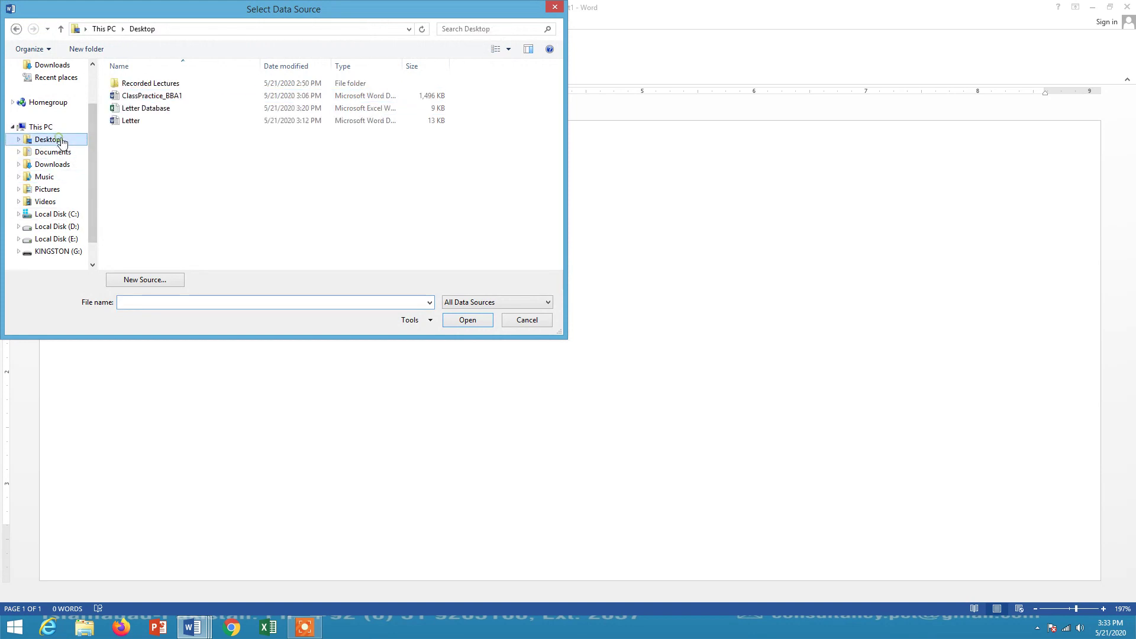
left_click(161, 109)
left_click(456, 324)
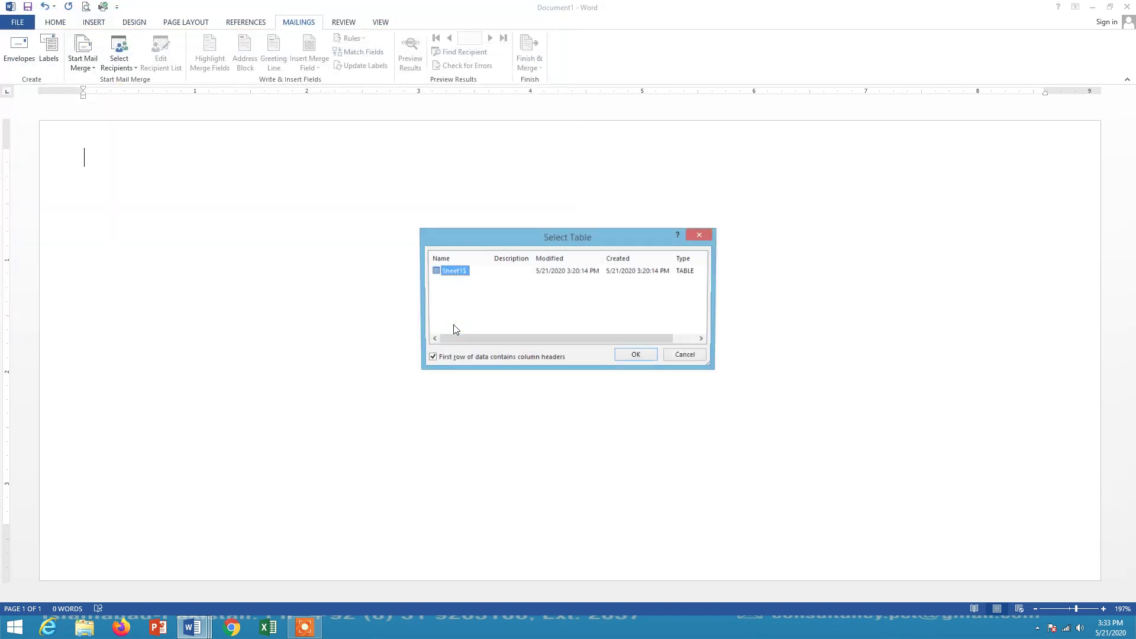
left_click(637, 355)
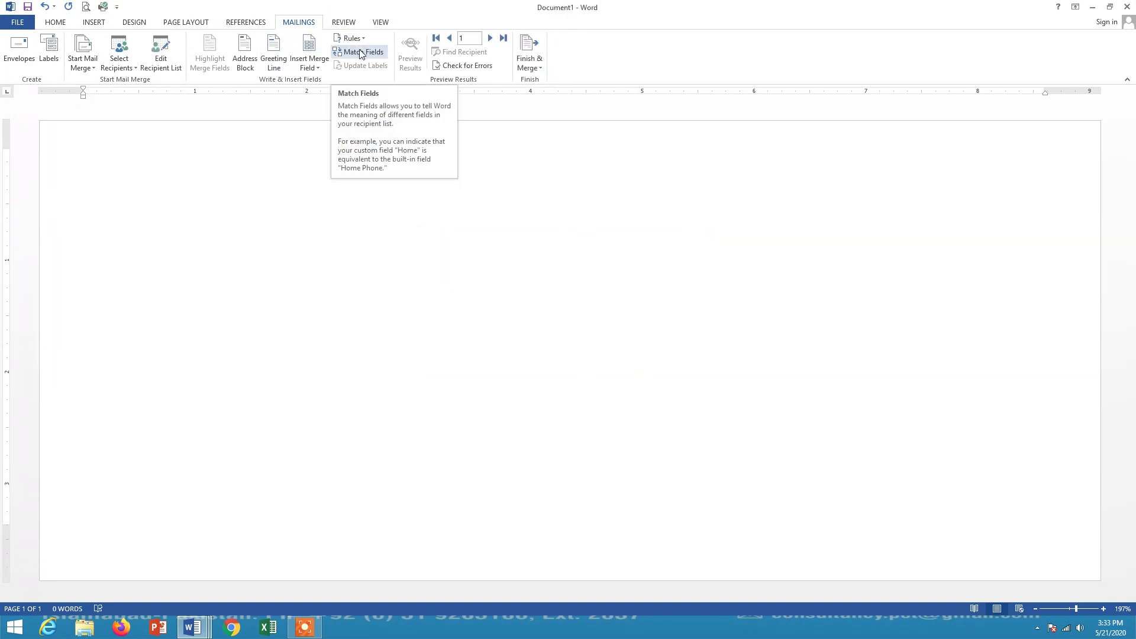
- Insert the Std_FName and Std_LName merge fields side by side on the envelope's first line
left_click(323, 71)
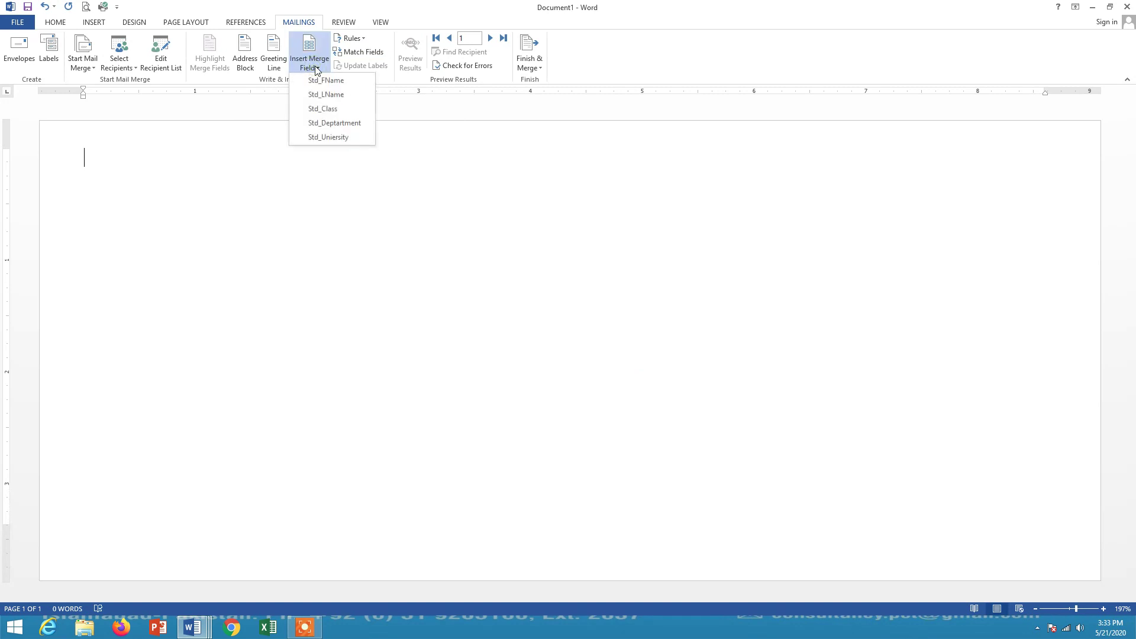
left_click(324, 81)
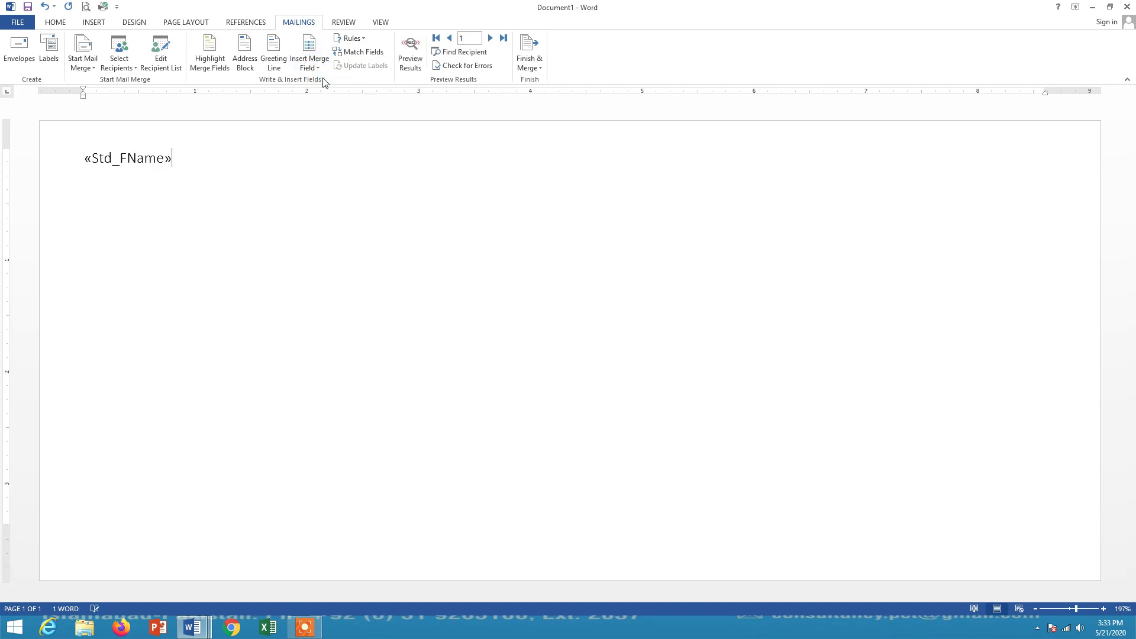
left_click(325, 70)
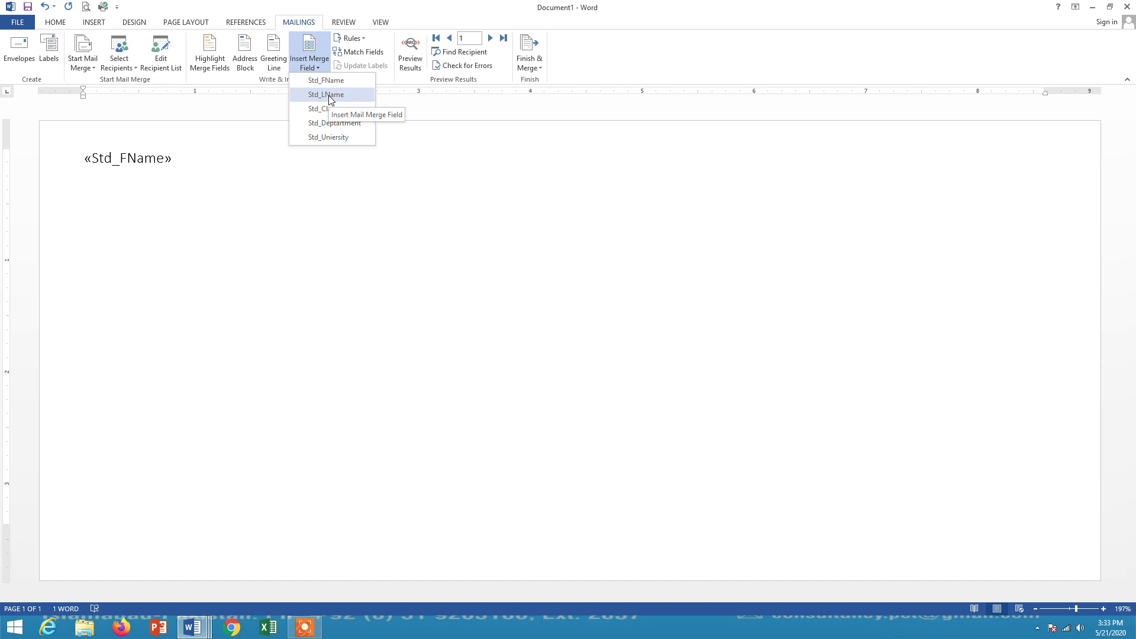
left_click(328, 95)
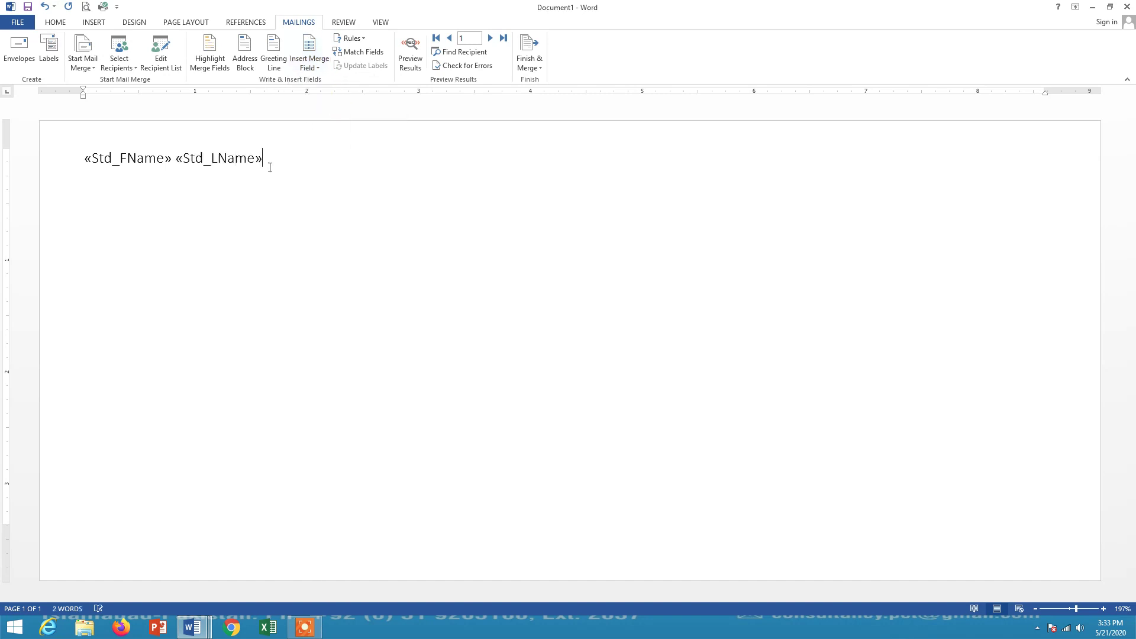
- Center the line holding the first and last name merge fields
left_click_drag(89, 152, 344, 169)
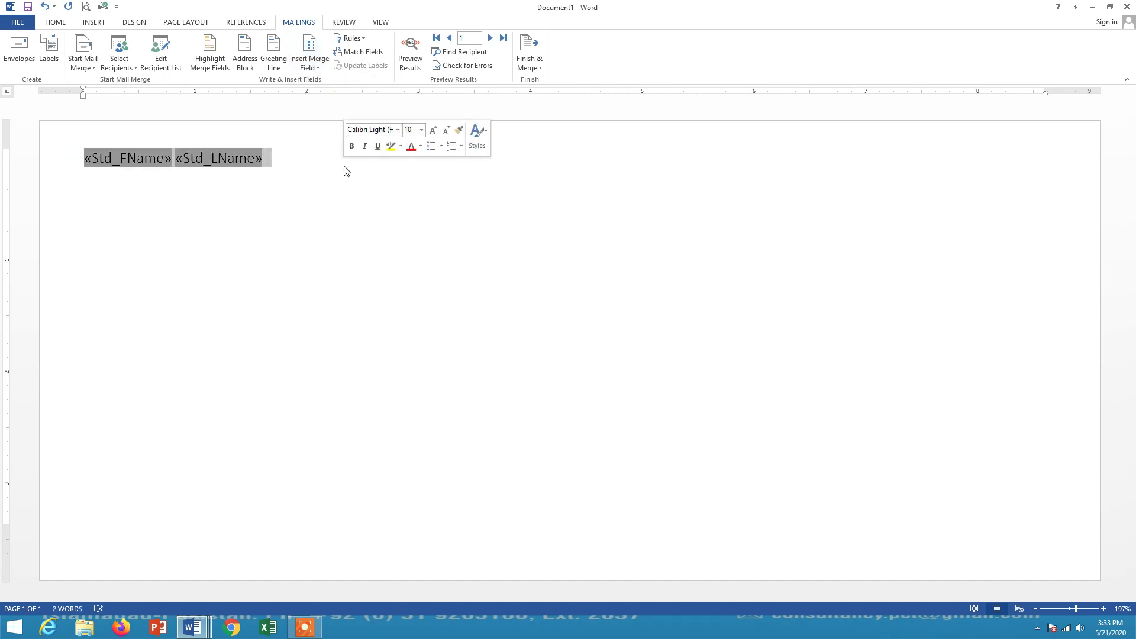
left_click(95, 22)
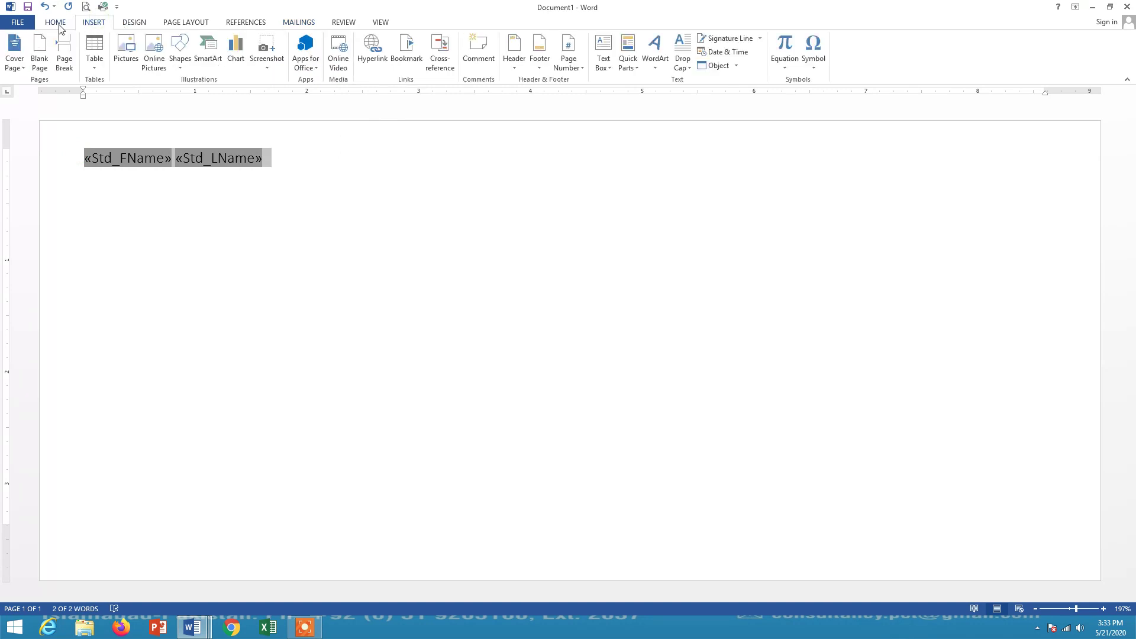
left_click(55, 22)
left_click(272, 61)
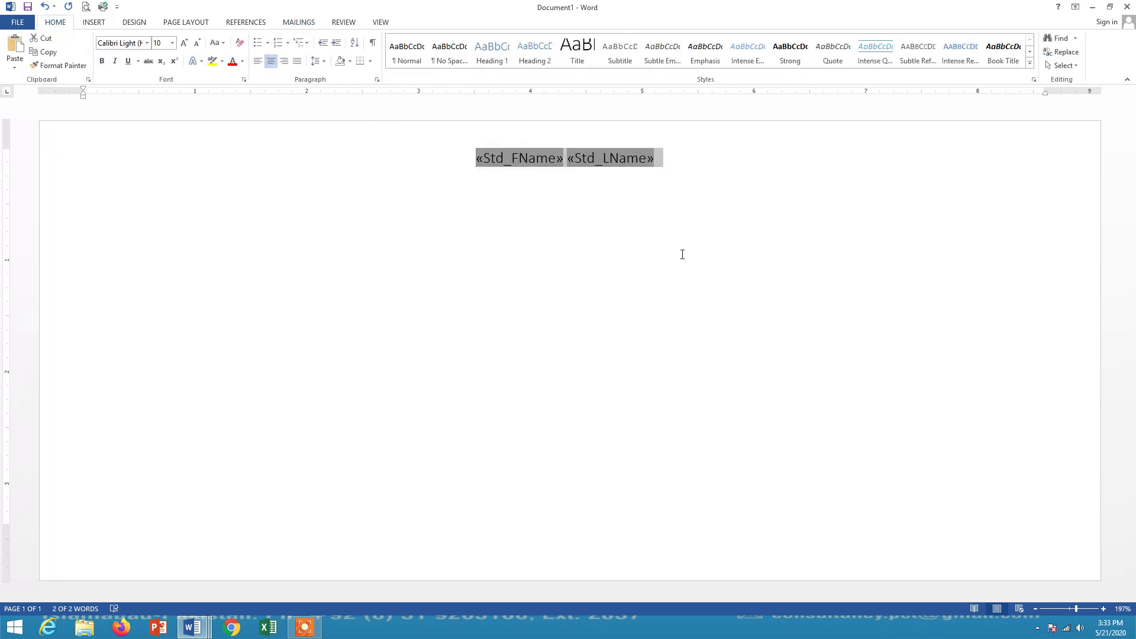
- Insert the Std_Class, Std_Deptartment and Std_Uniersity merge fields on separate lines below the name fields
left_click(687, 168)
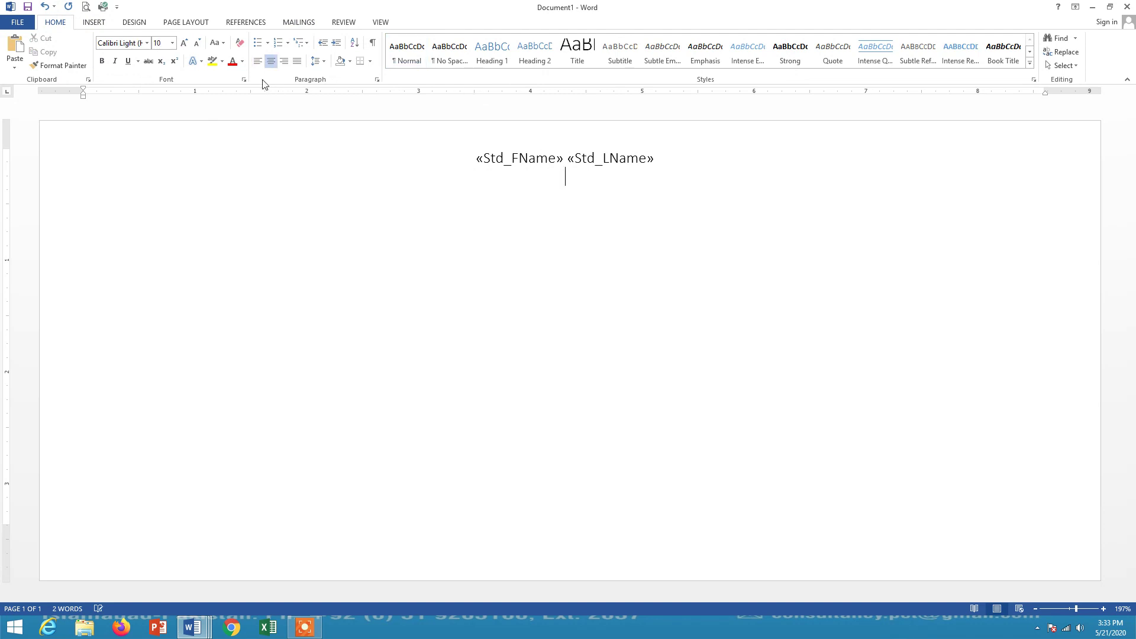
left_click(305, 23)
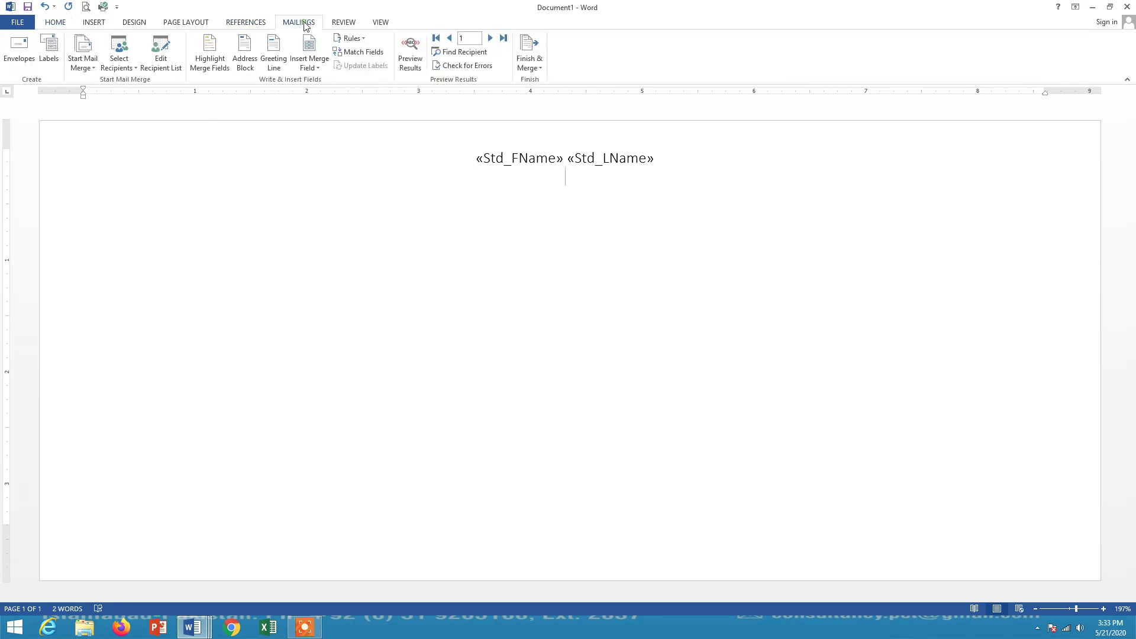
left_click(317, 71)
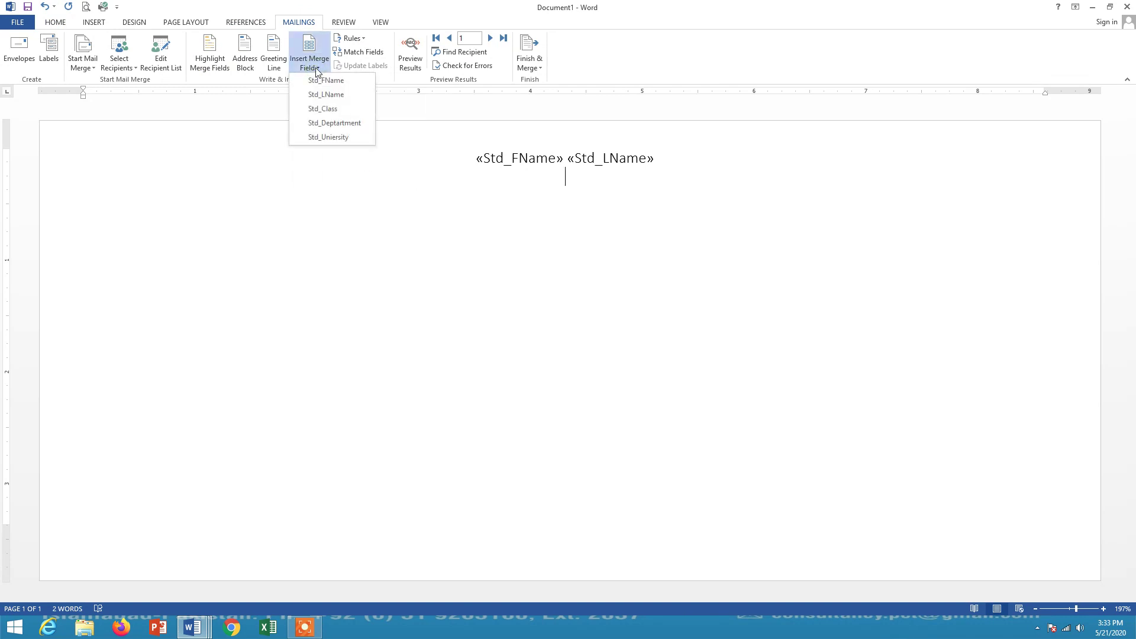
left_click(319, 109)
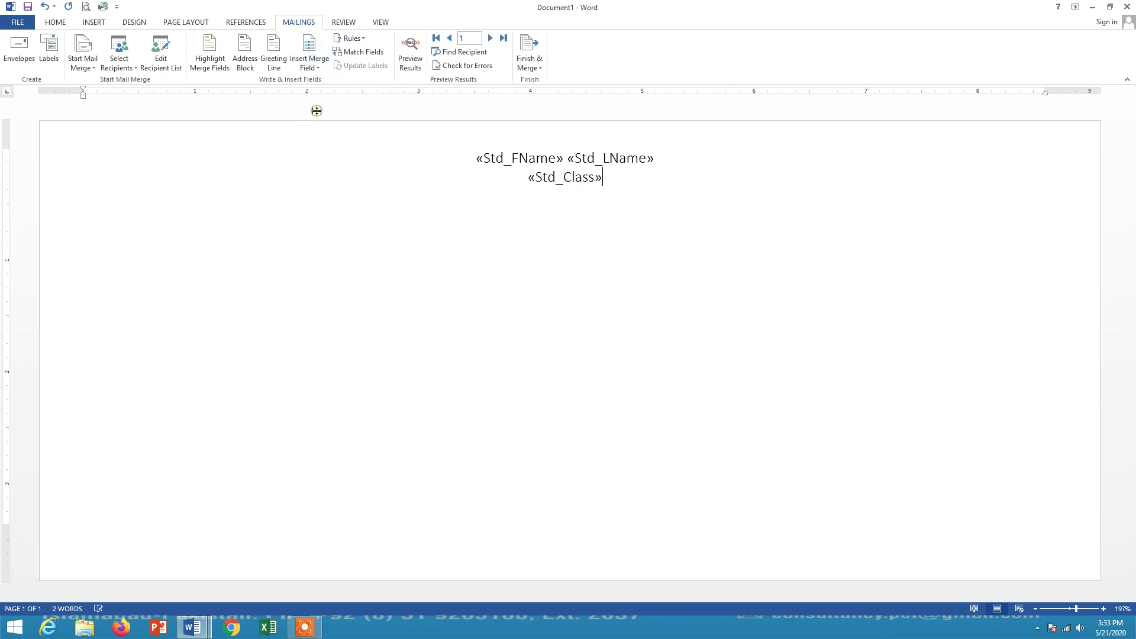
key("Return")
left_click(311, 66)
left_click(335, 122)
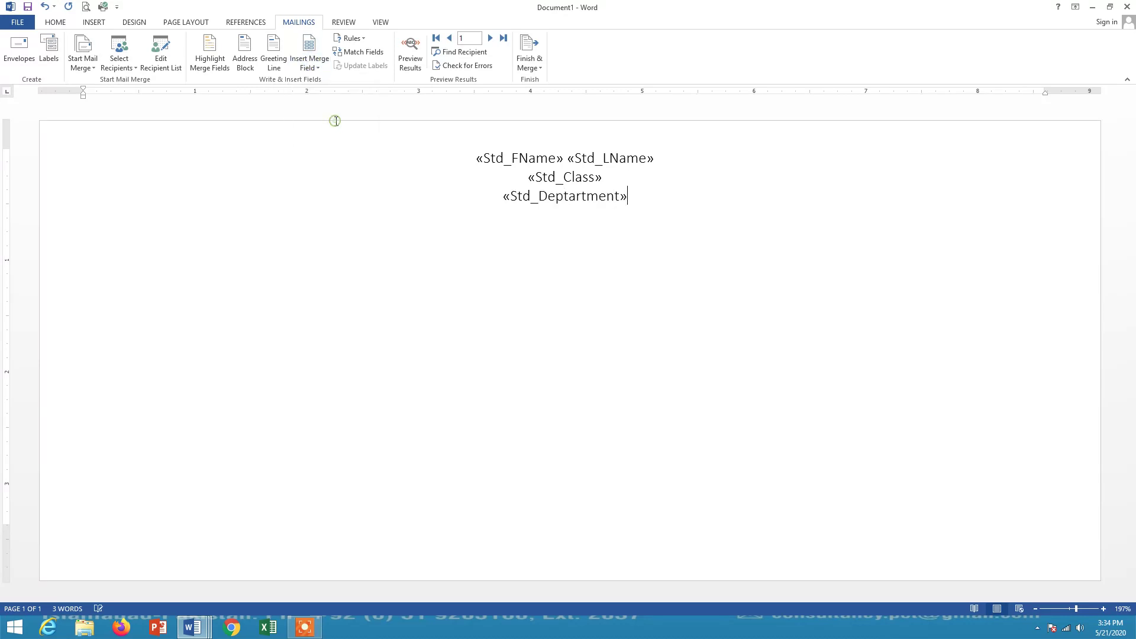
key("Return")
left_click(312, 65)
left_click(336, 139)
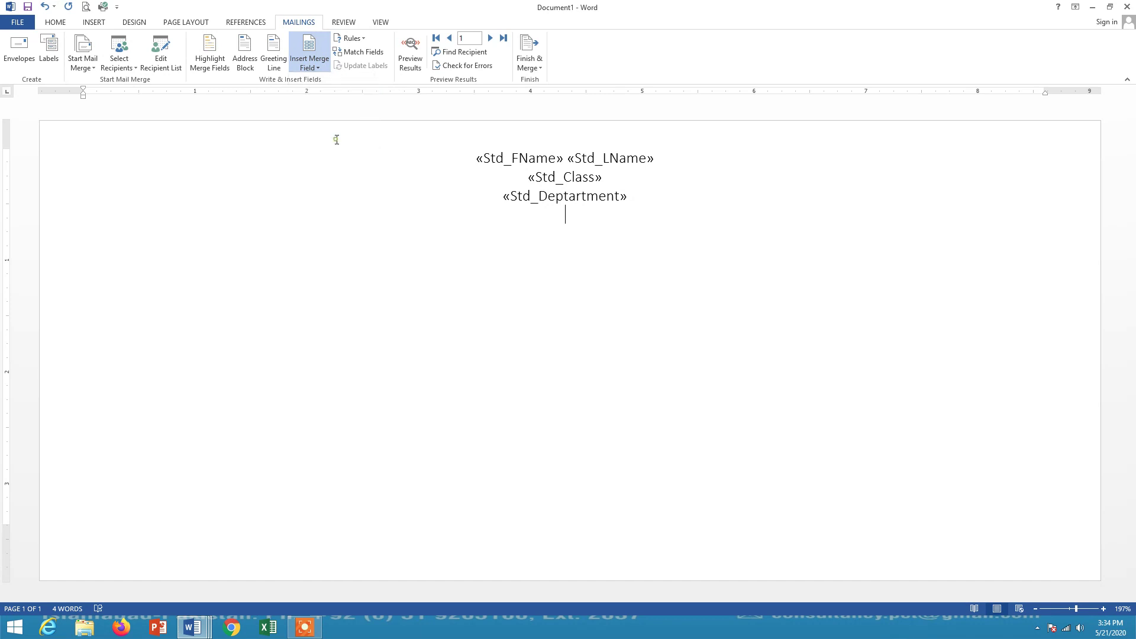
- Merge all records into a new document of individual envelopes and look through its pages
left_click(541, 62)
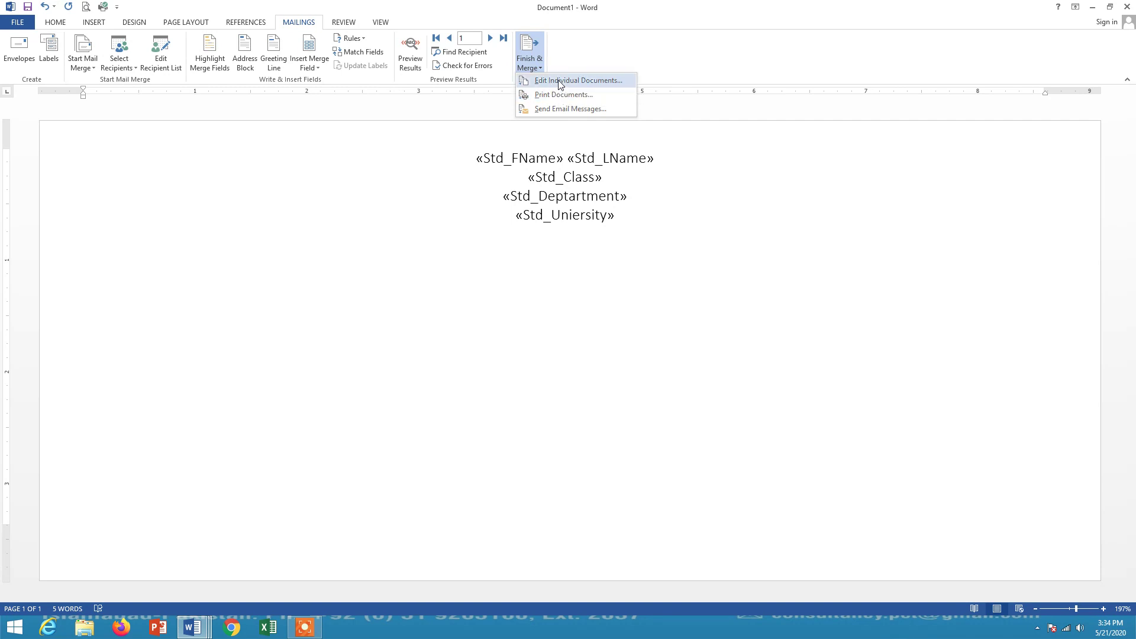
left_click(559, 81)
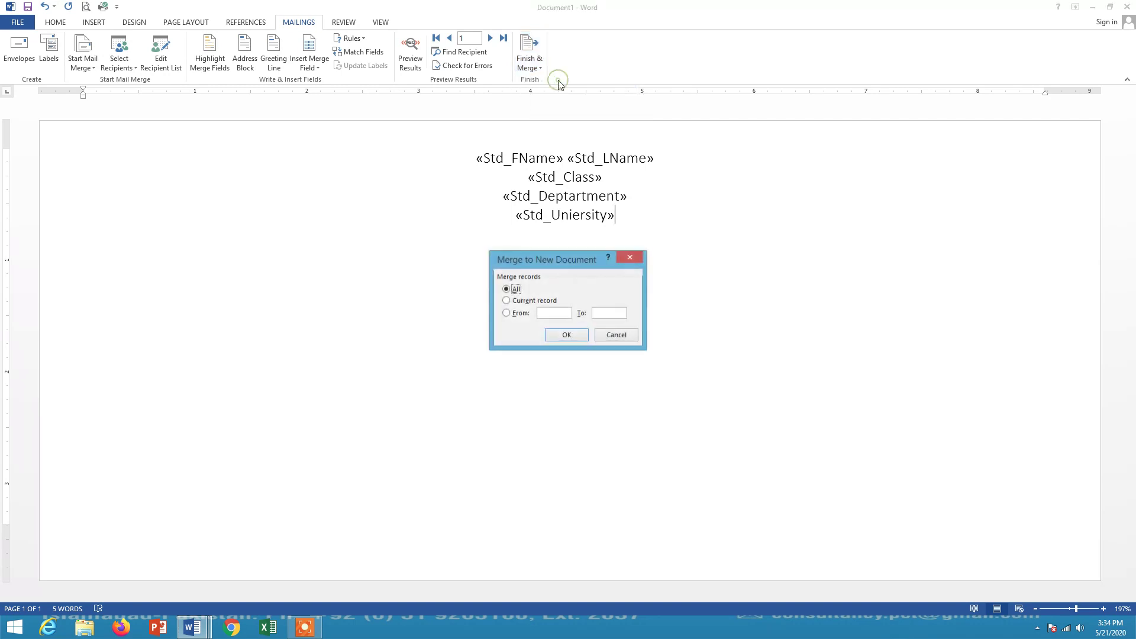
left_click(567, 335)
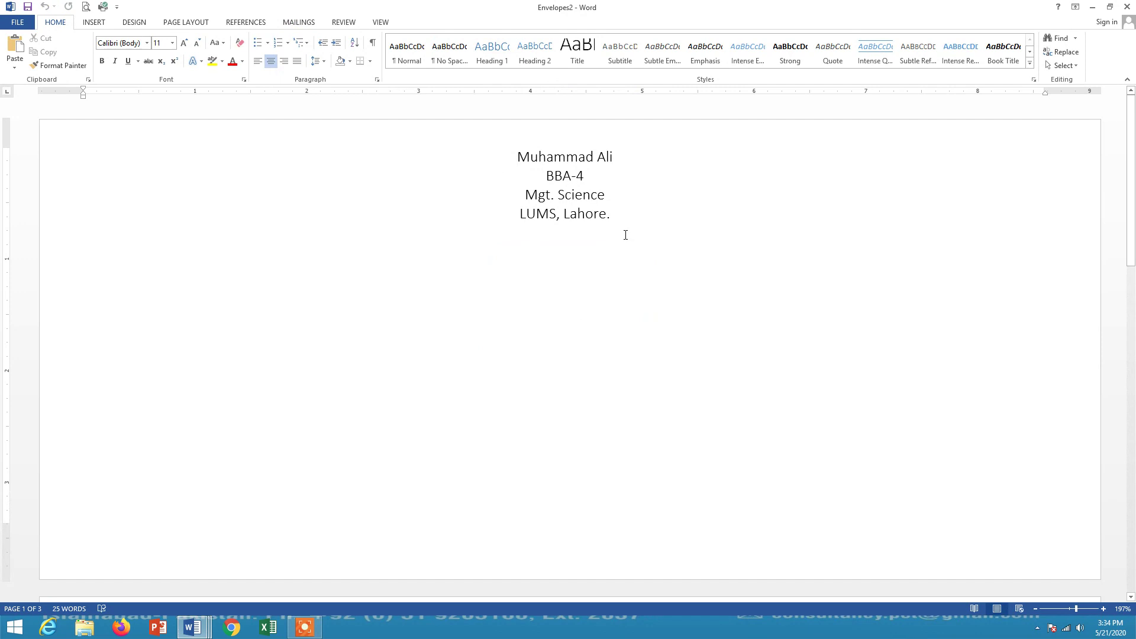
scroll(625, 234, "down", 6)
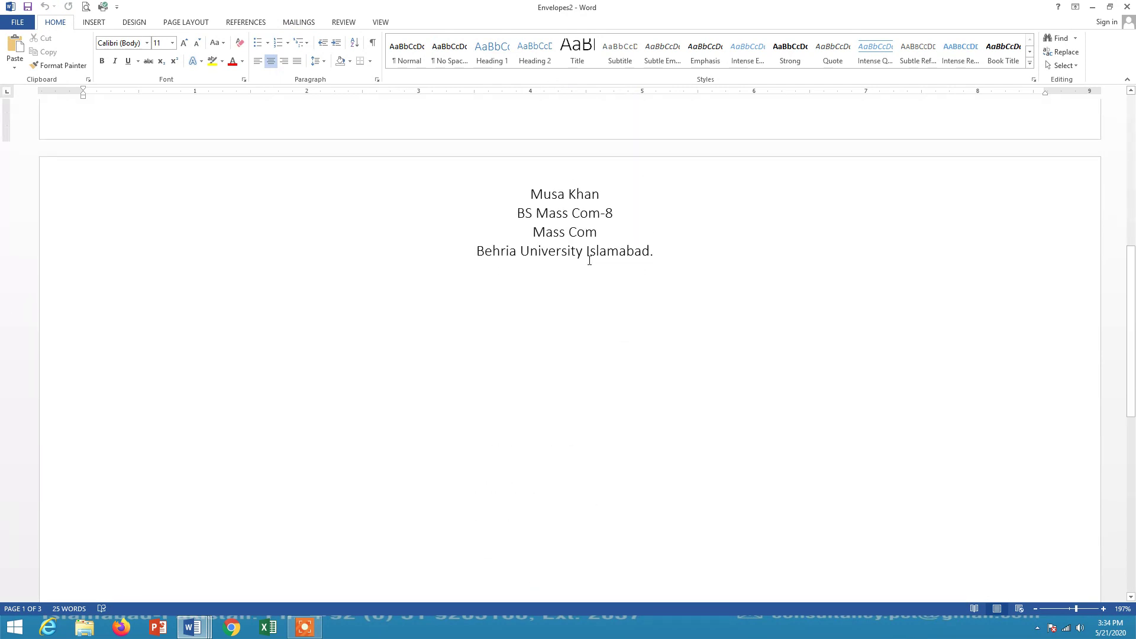
scroll(612, 269, "down", 6)
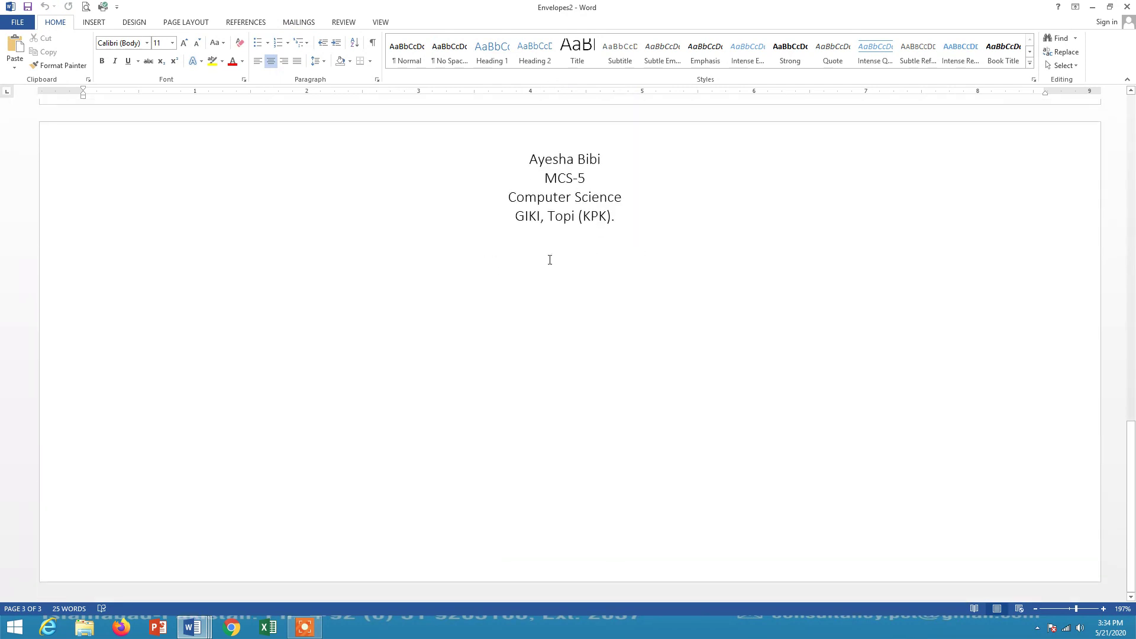
key("ctrl+Home")
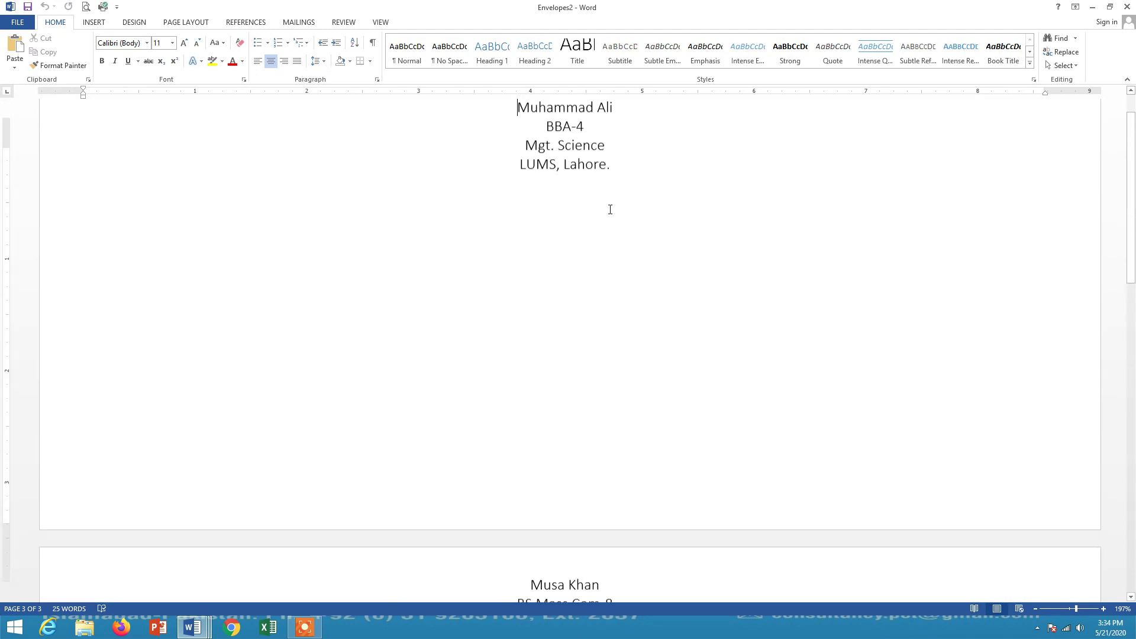
- Close the merged envelopes document and the envelope merge document without saving either one
left_click(1126, 7)
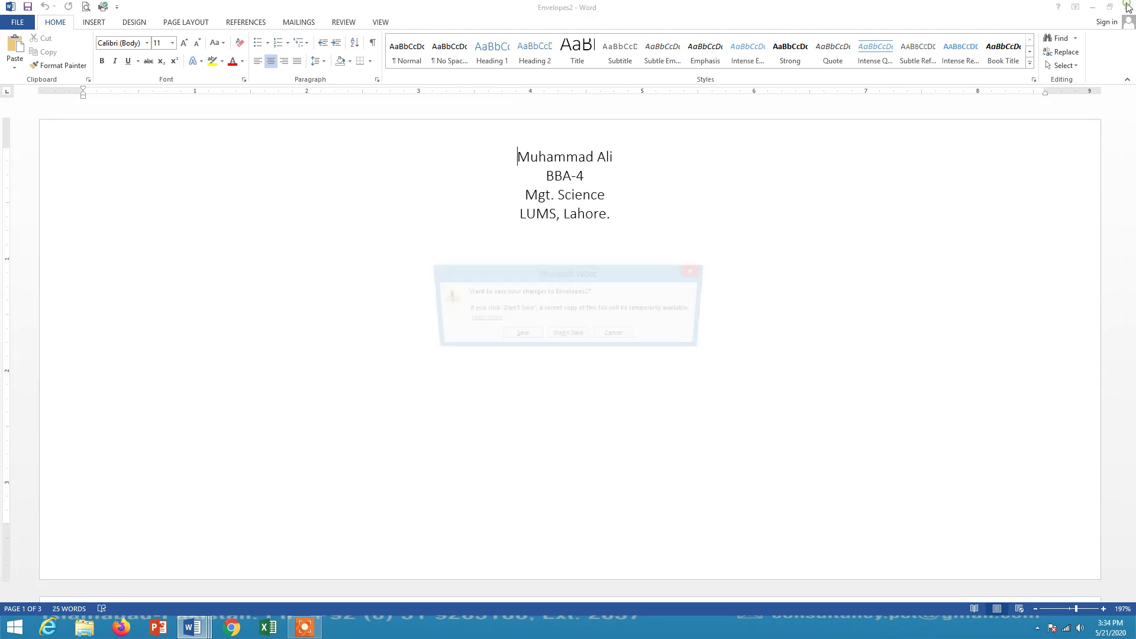
left_click(572, 336)
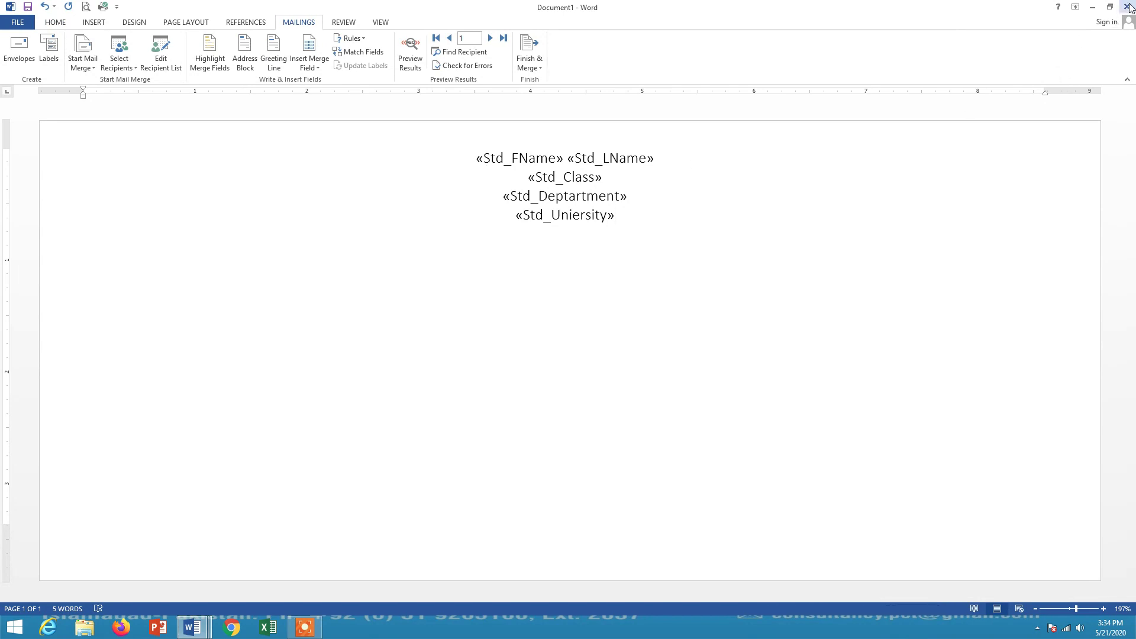
left_click(1128, 7)
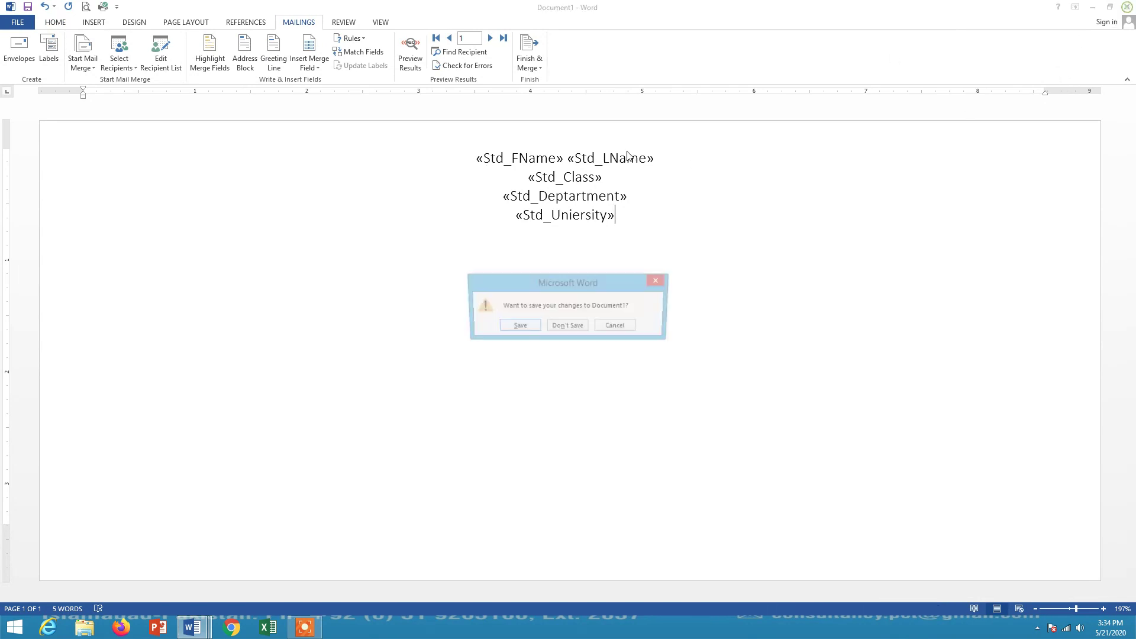
left_click(558, 328)
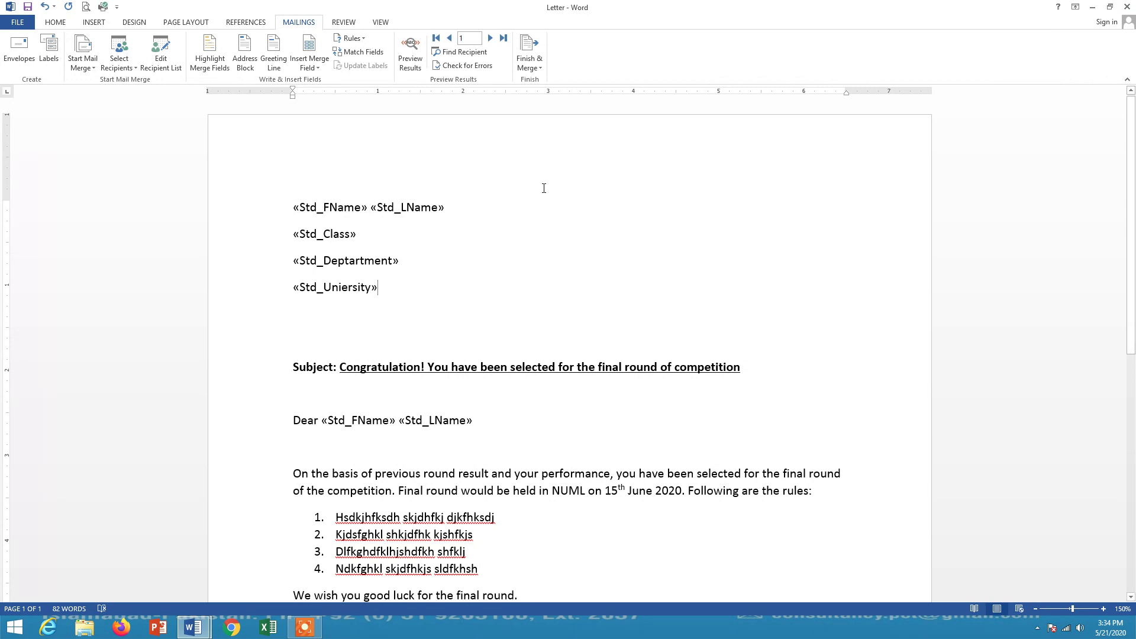
- Change the Letter document's mail merge type to E-mail Messages
left_click(90, 66)
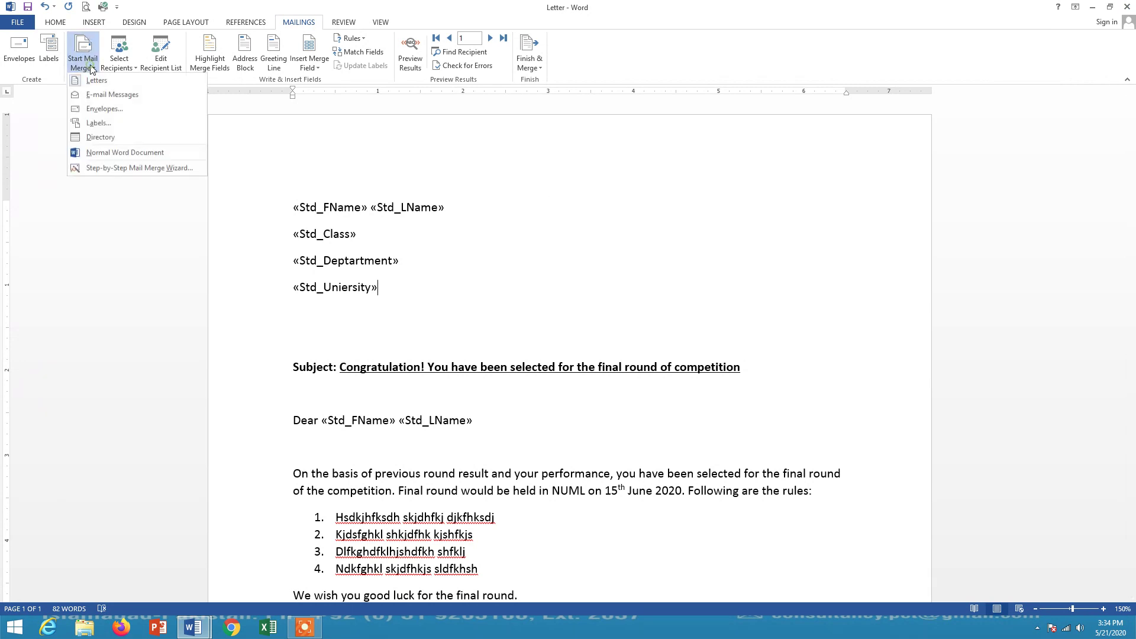
left_click(112, 96)
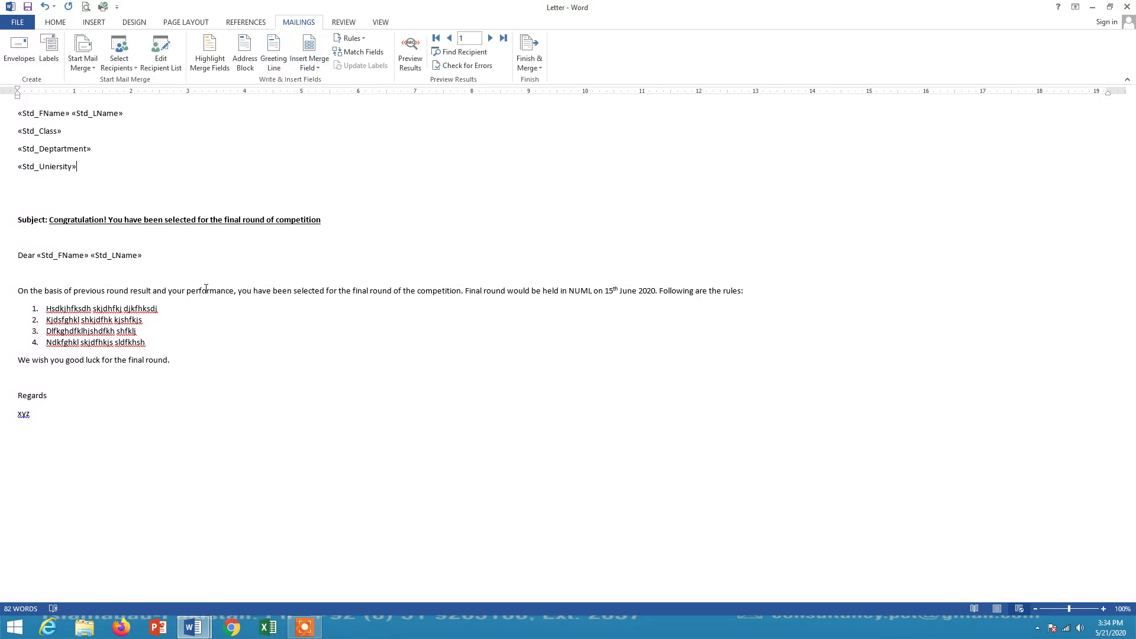
left_click(541, 67)
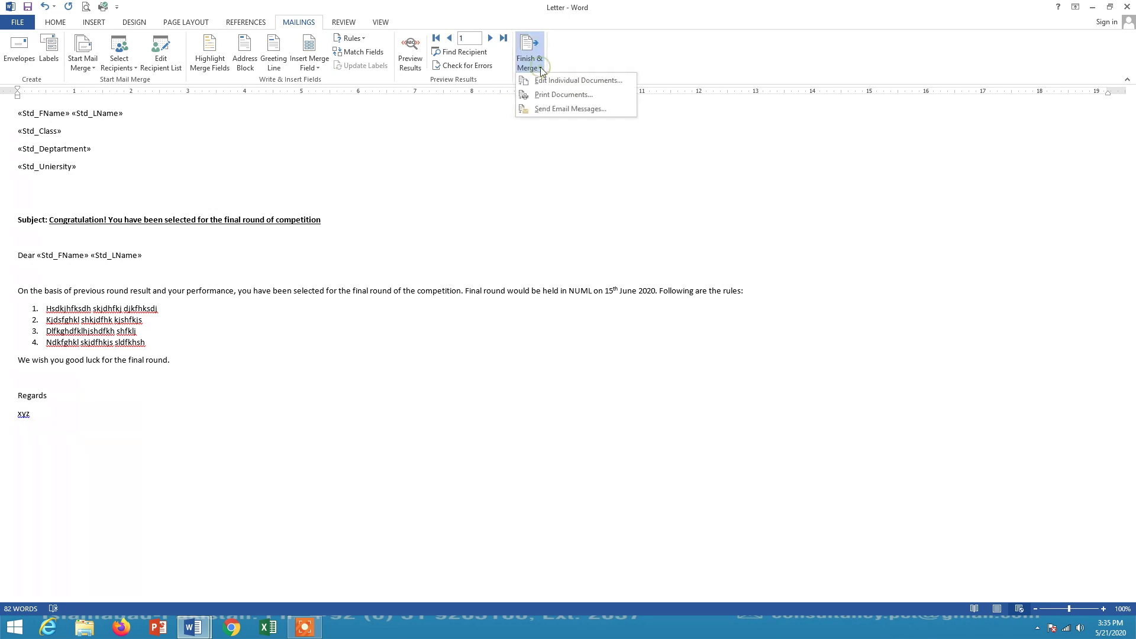
left_click(549, 110)
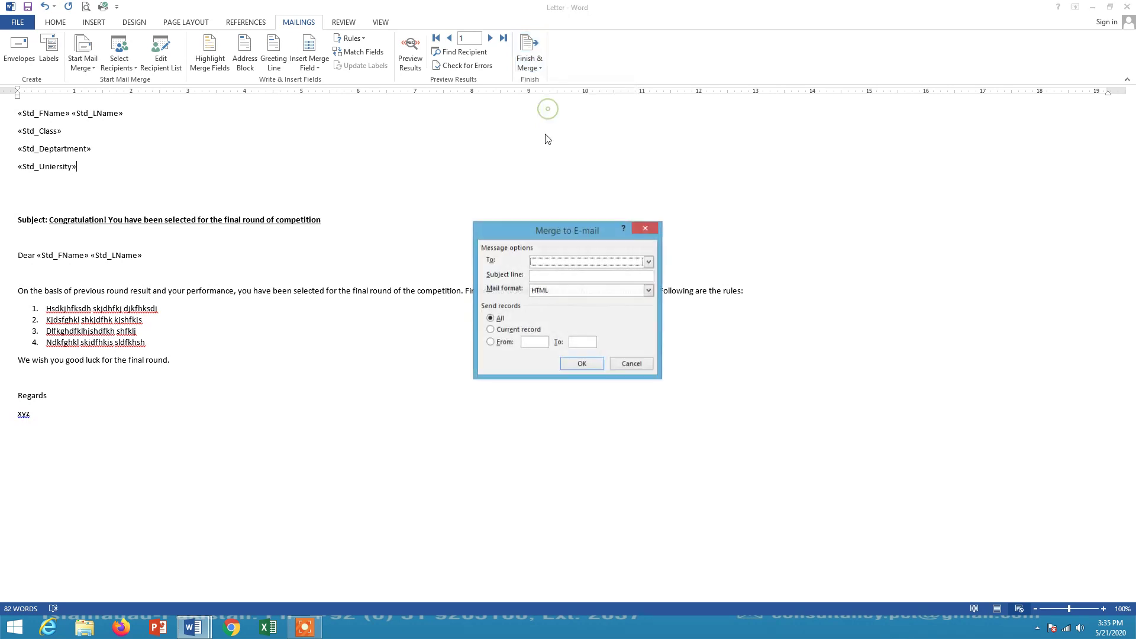
left_click(649, 262)
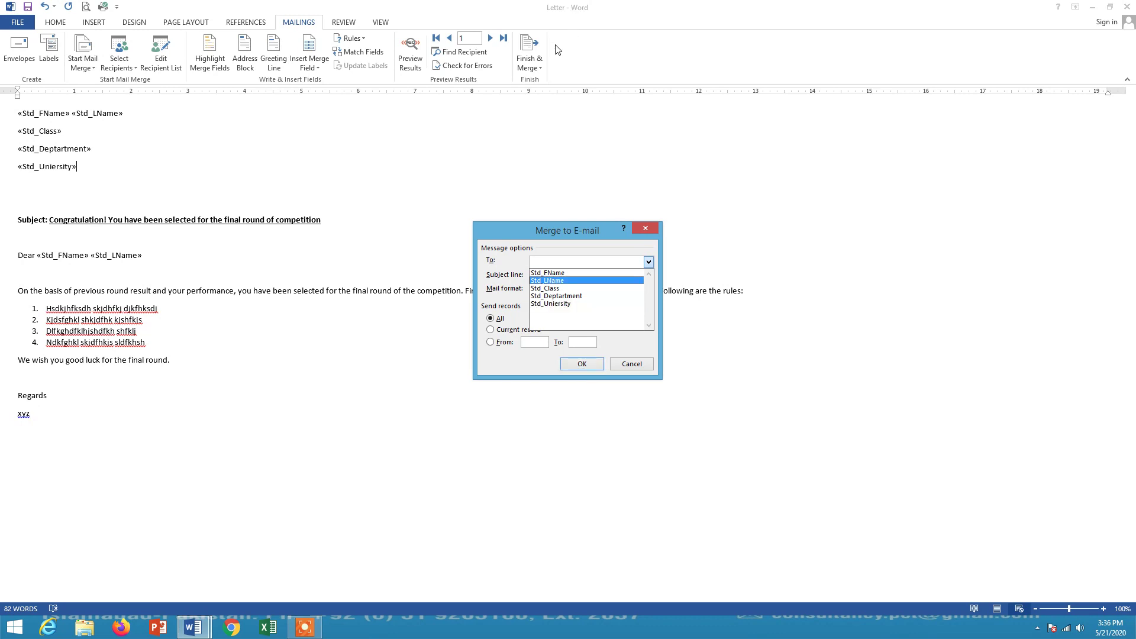
left_click(631, 363)
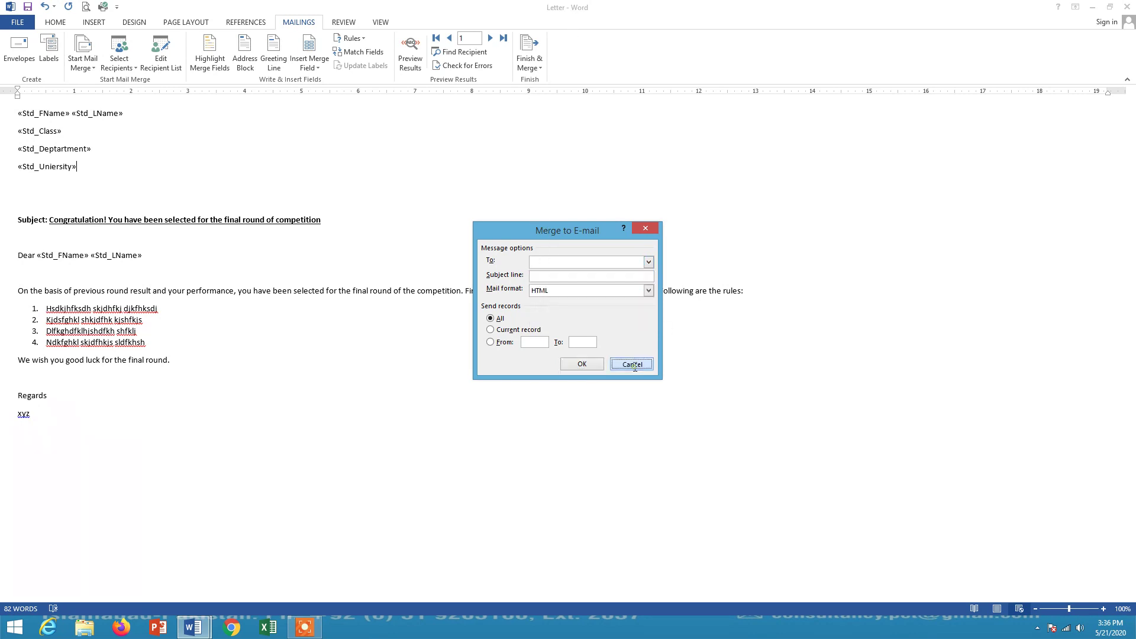
left_click(631, 364)
- Try to send the merged letter as e-mail messages to all records, with the subject line xyz in HTML format
left_click(539, 70)
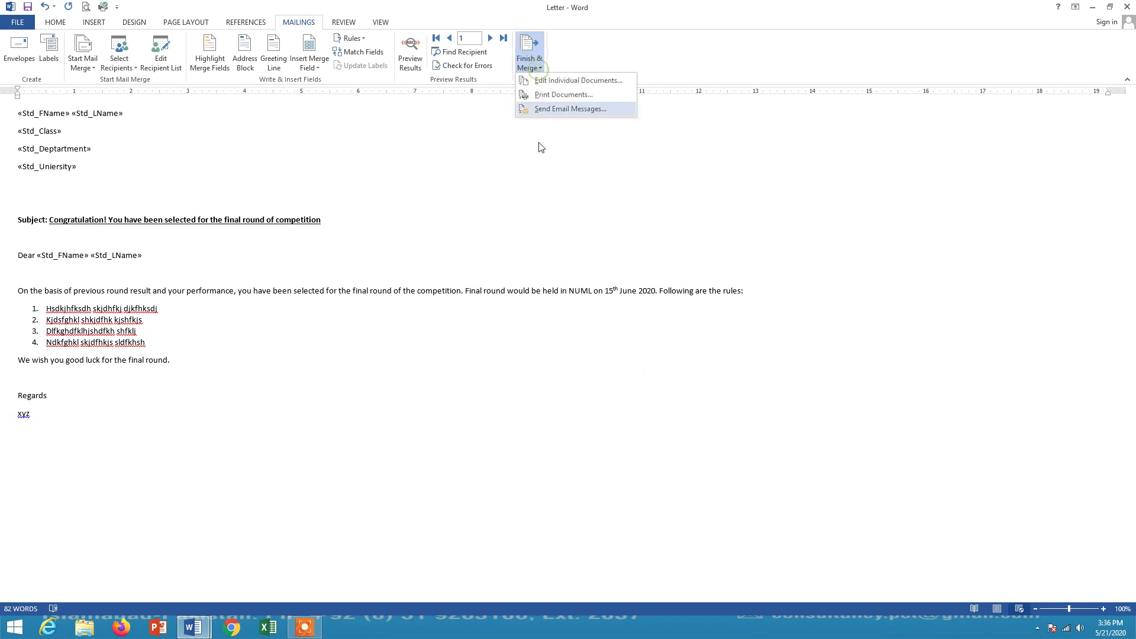
left_click(552, 112)
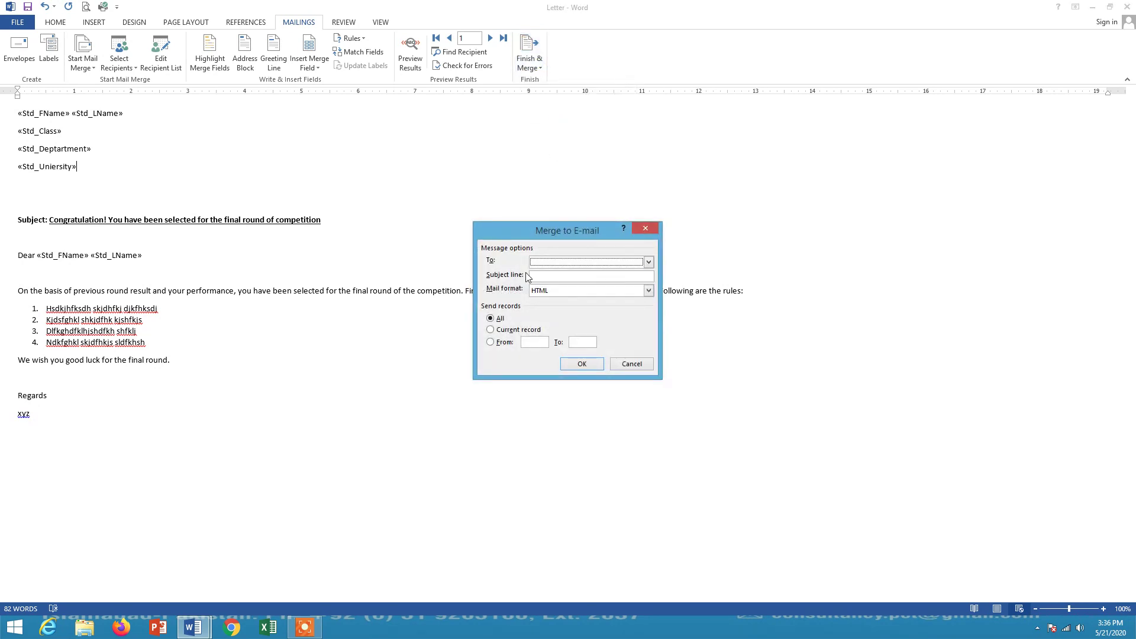
left_click(648, 261)
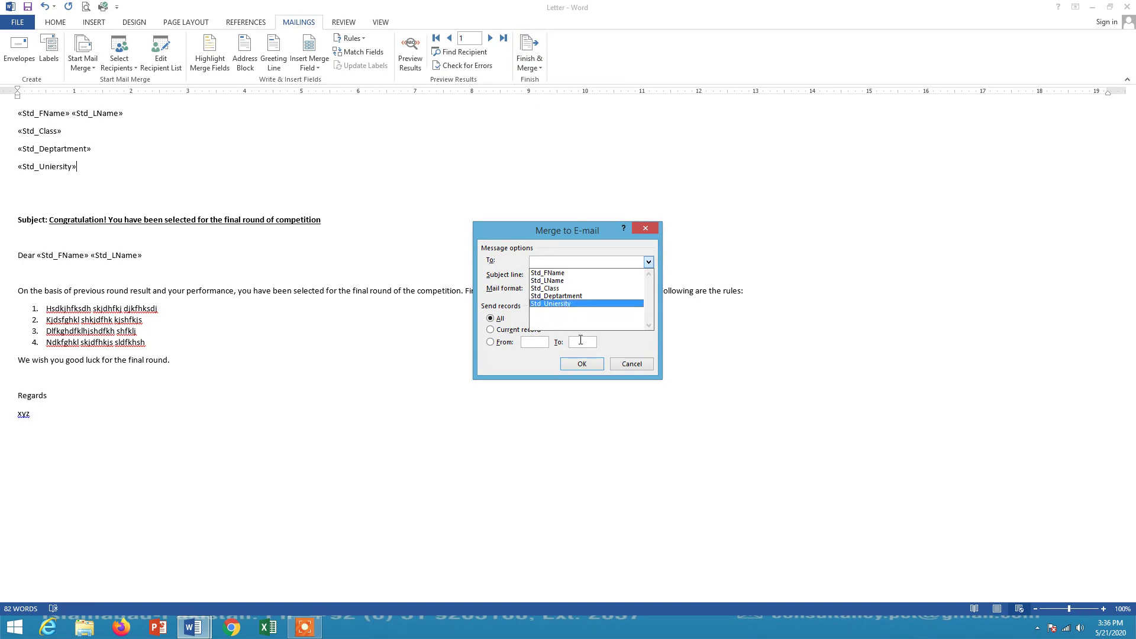
left_click(510, 312)
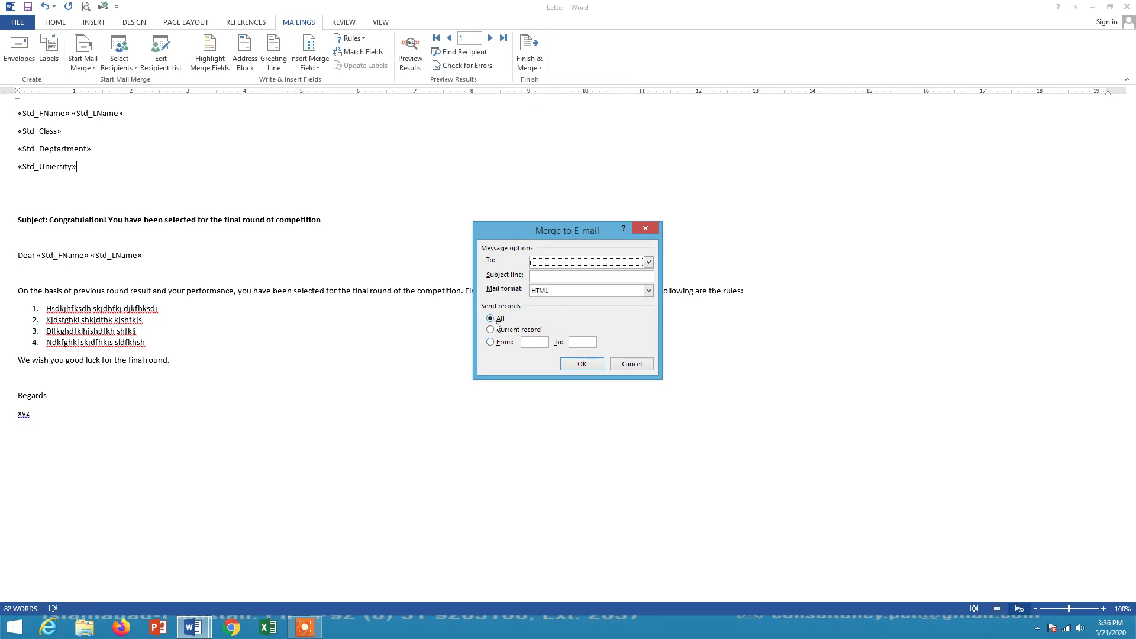
left_click(581, 365)
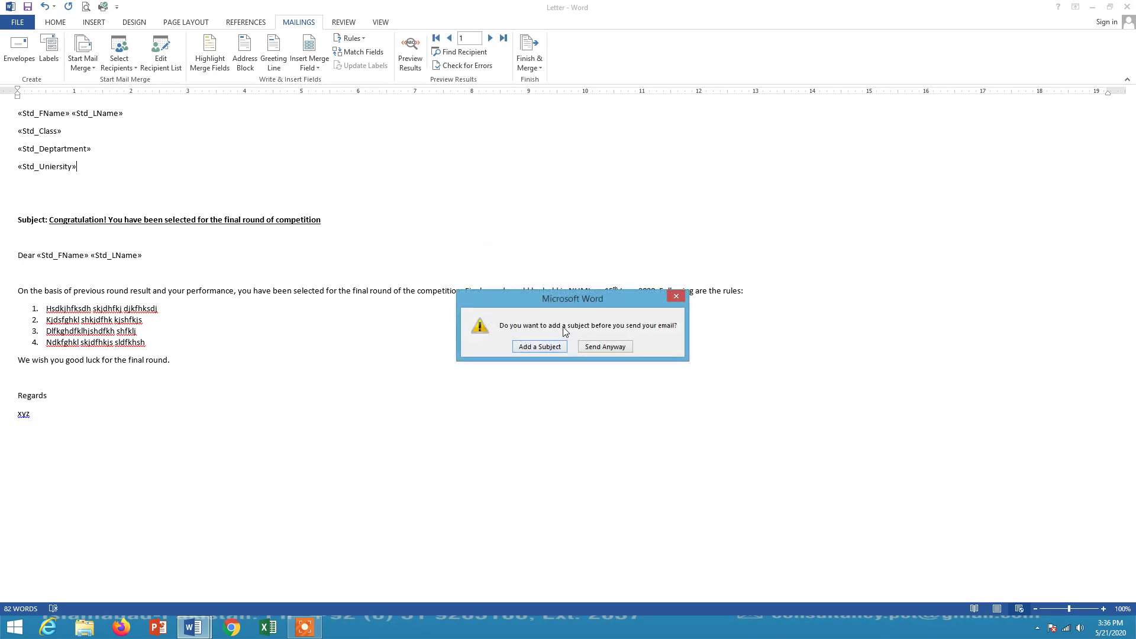
left_click(535, 348)
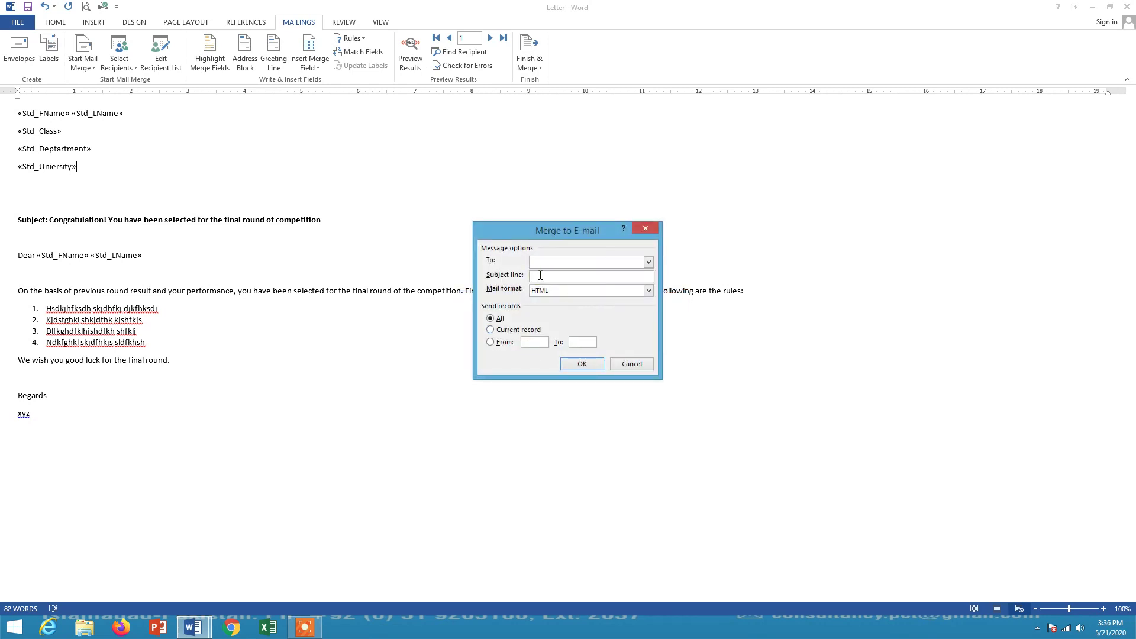
type("xyz")
left_click(581, 362)
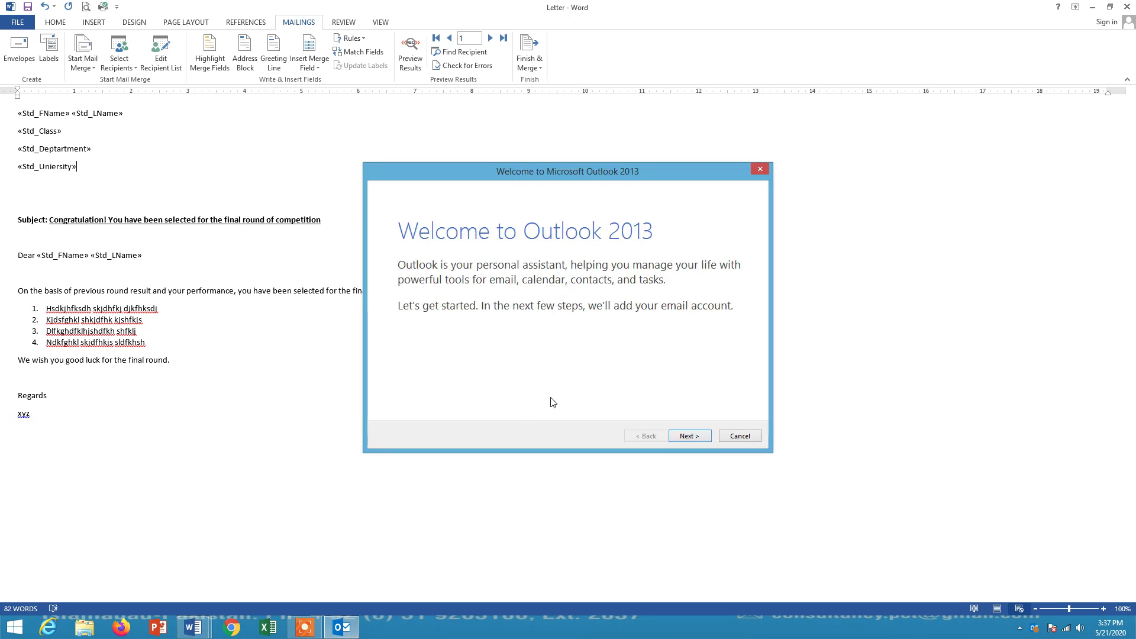
- Exit the Outlook account setup without configuring it and dismiss the mail merge messages
left_click(740, 436)
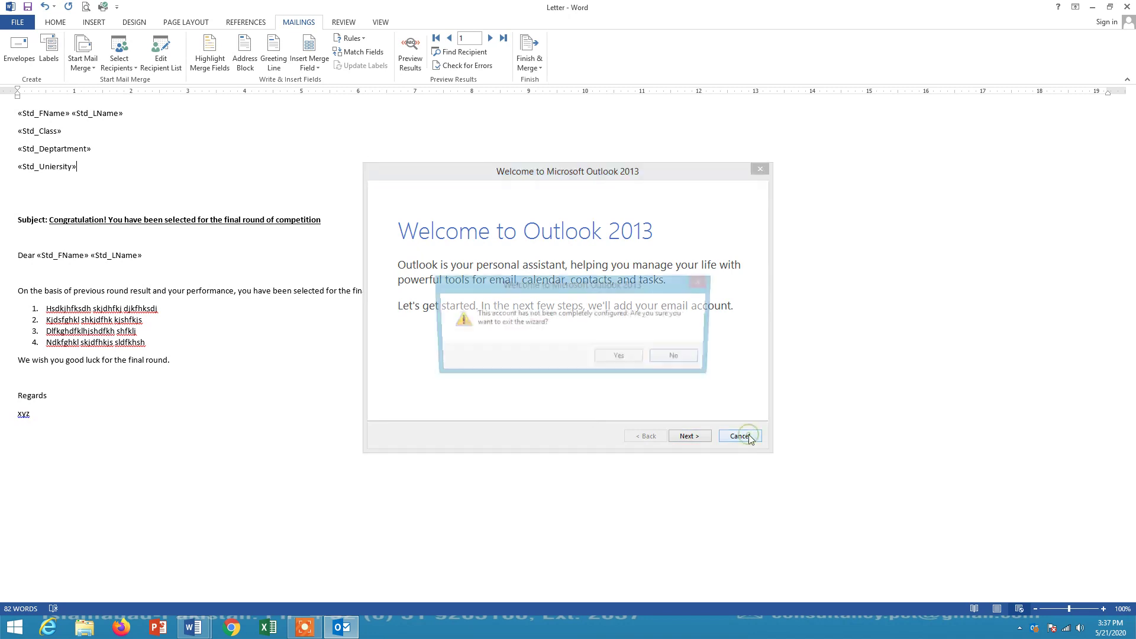
left_click(622, 358)
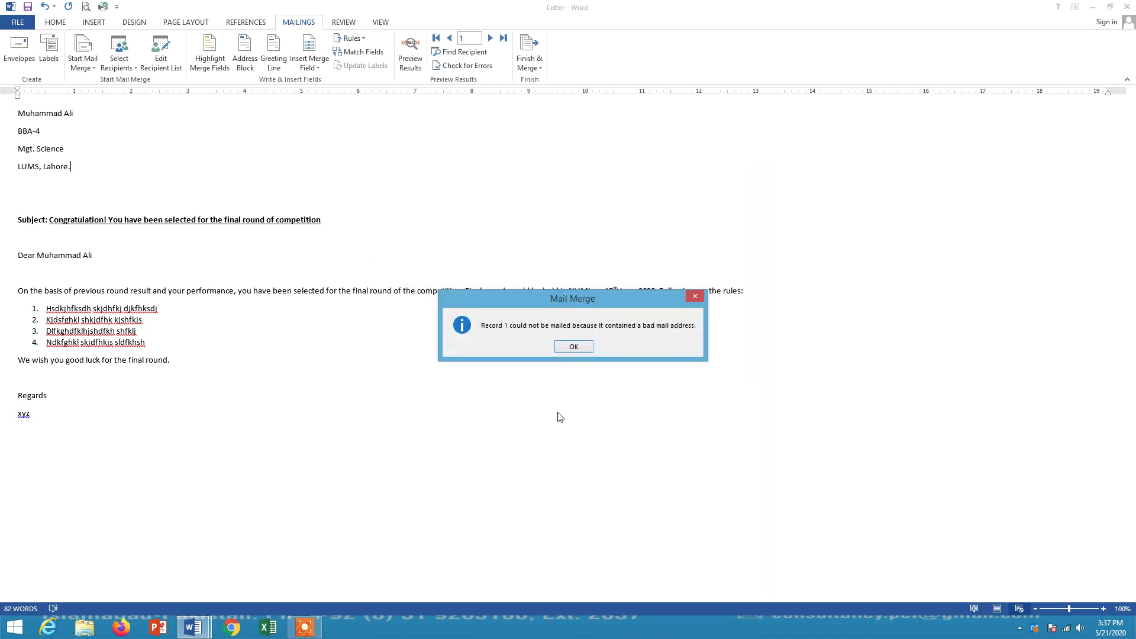
left_click(584, 352)
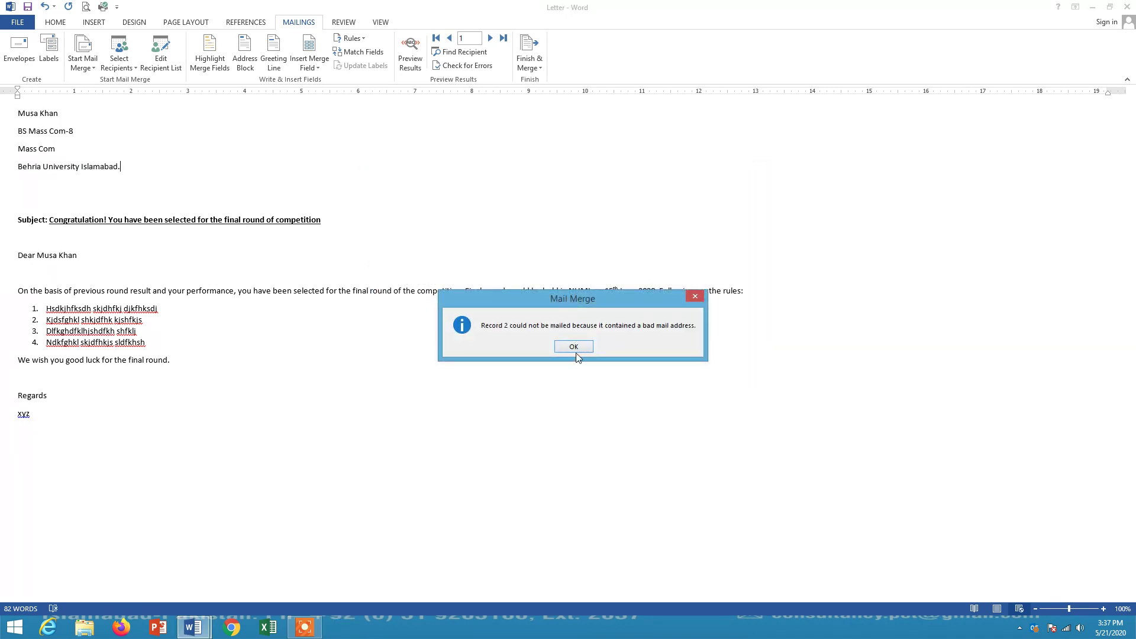
left_click(575, 349)
left_click(574, 347)
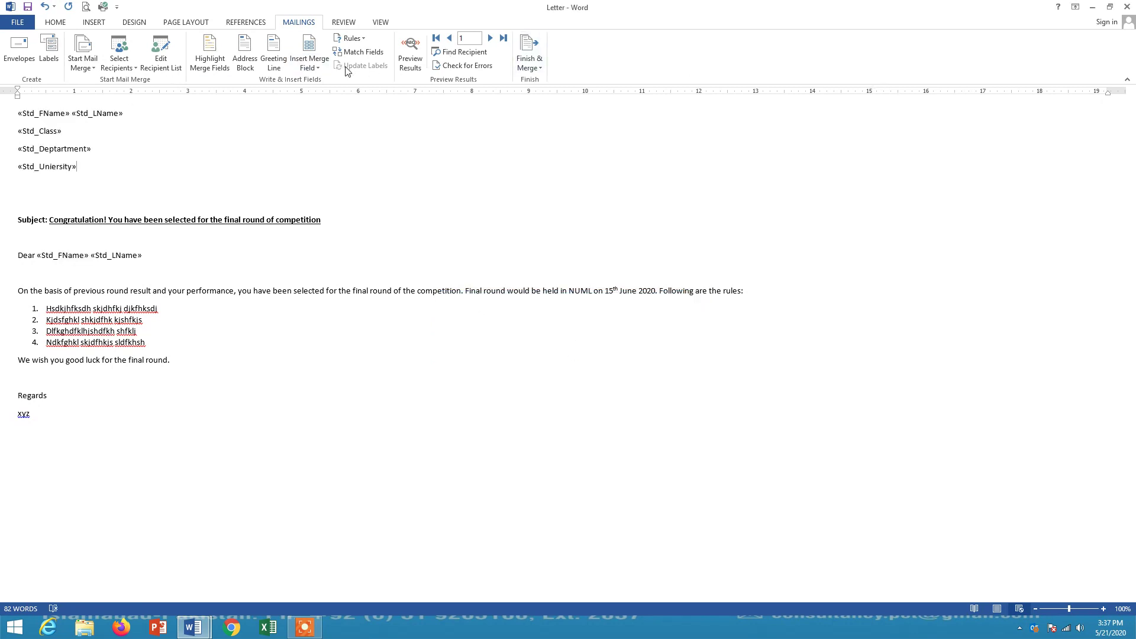
- Close the Letter document without saving and switch to the ClassPractice_BBA1 document
left_click(1127, 9)
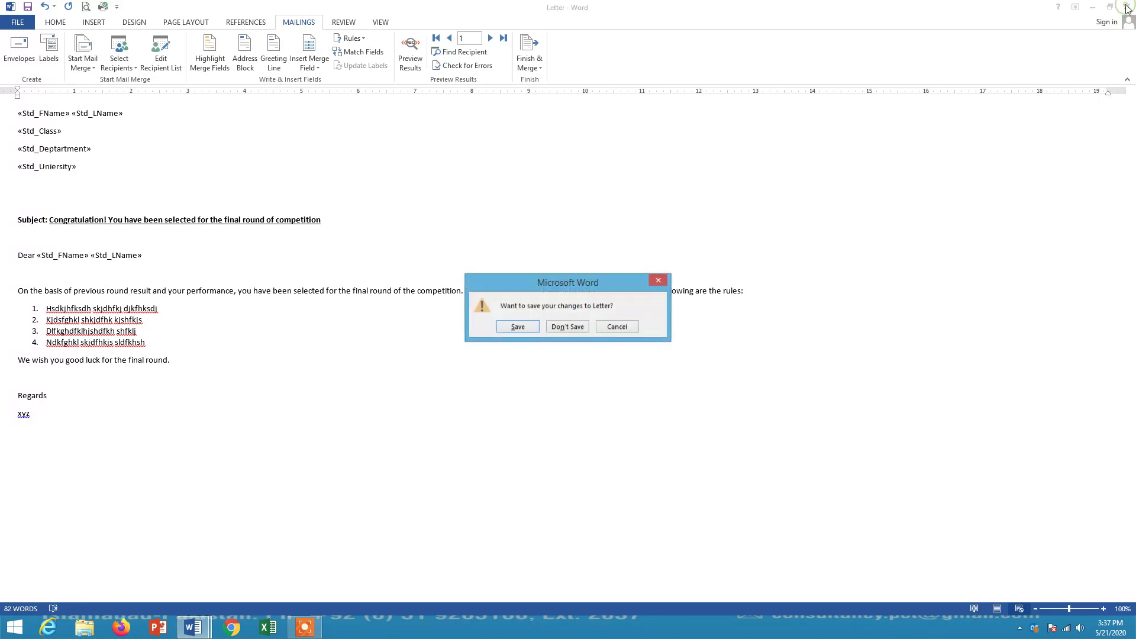
left_click(566, 328)
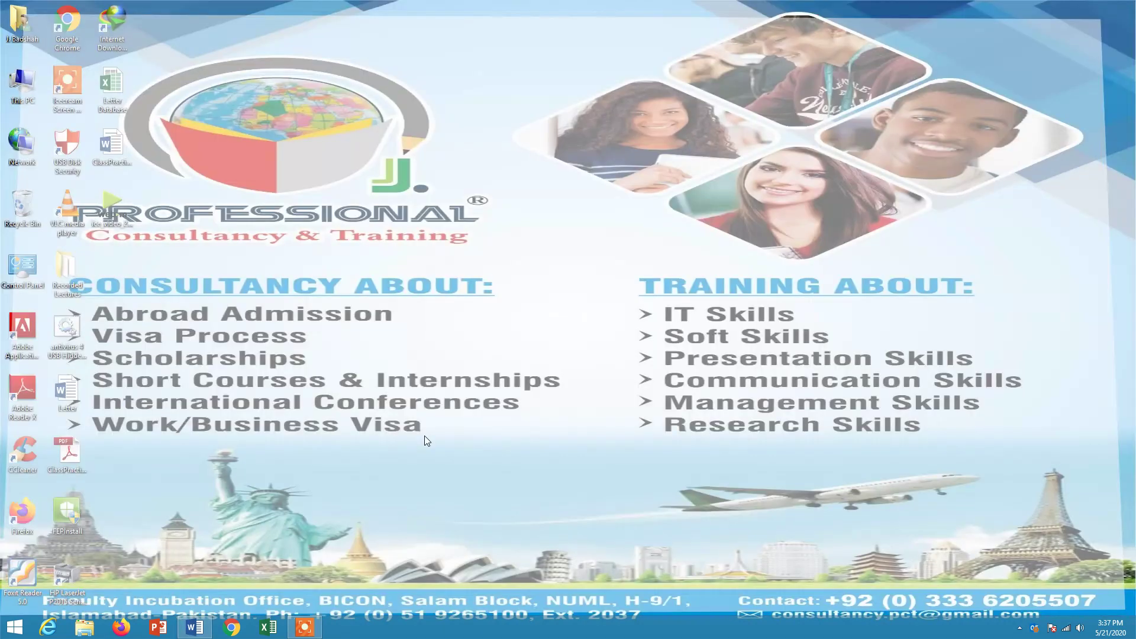
left_click(194, 626)
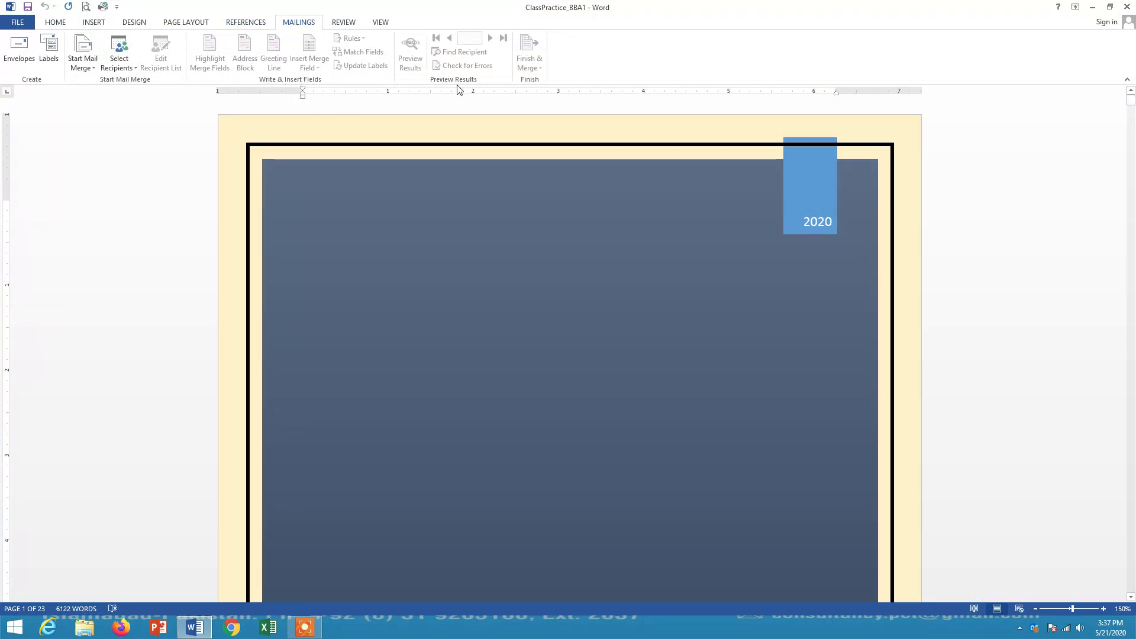
- Run the spelling and grammar check, change ServicesSub to Services Sub, and end the check
left_click(346, 23)
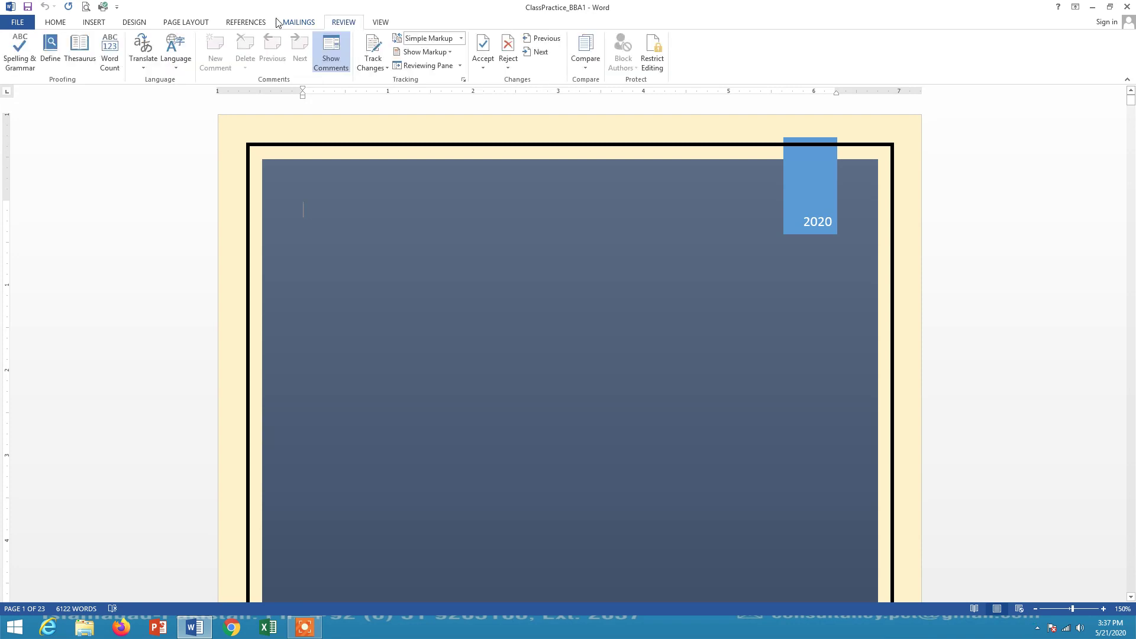
left_click(15, 52)
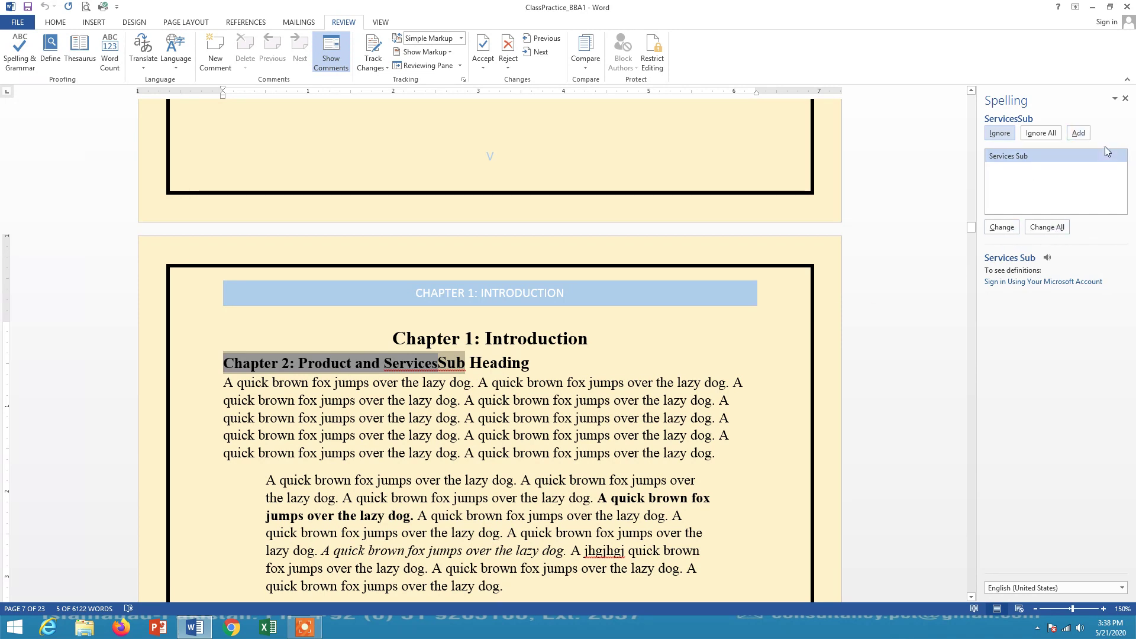
left_click(1004, 225)
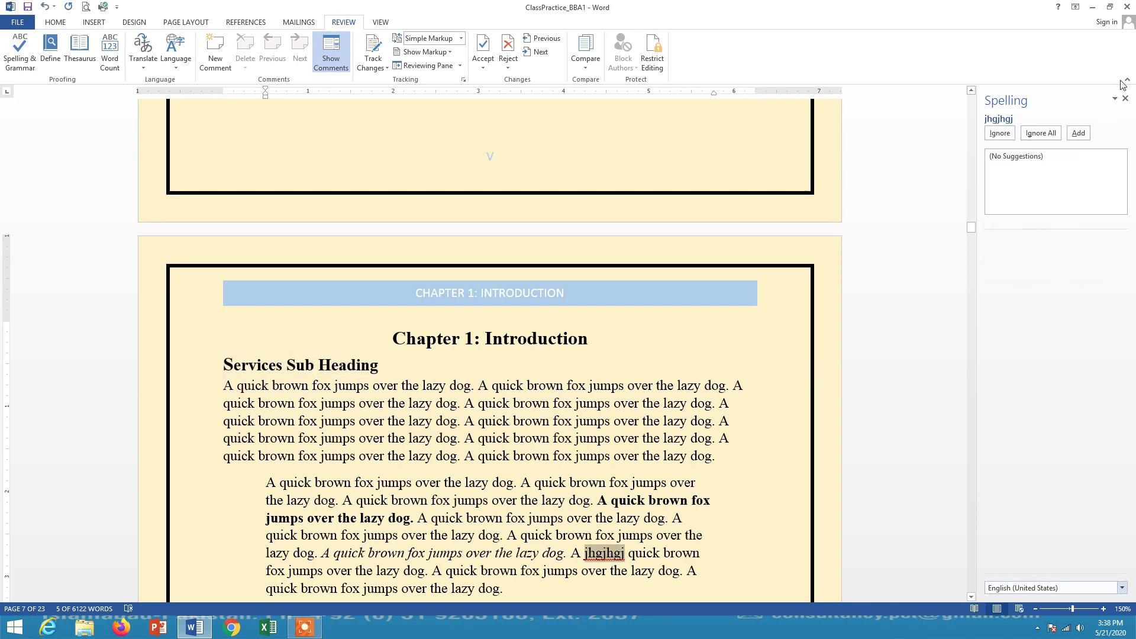
left_click(1126, 98)
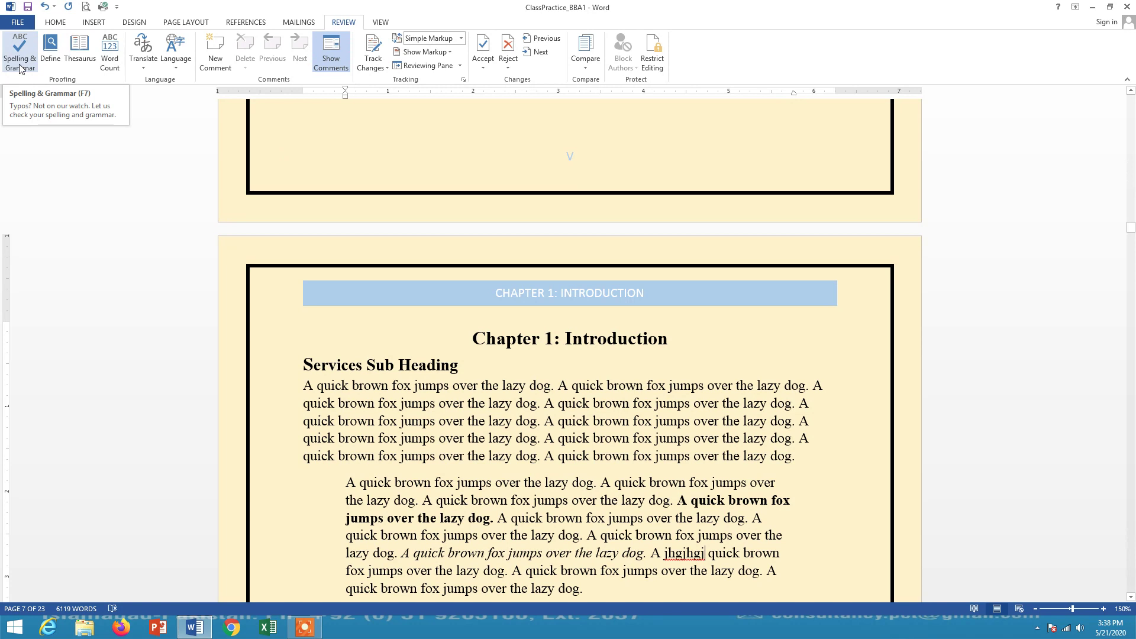
- Examine the document's word count statistics
left_click(117, 57)
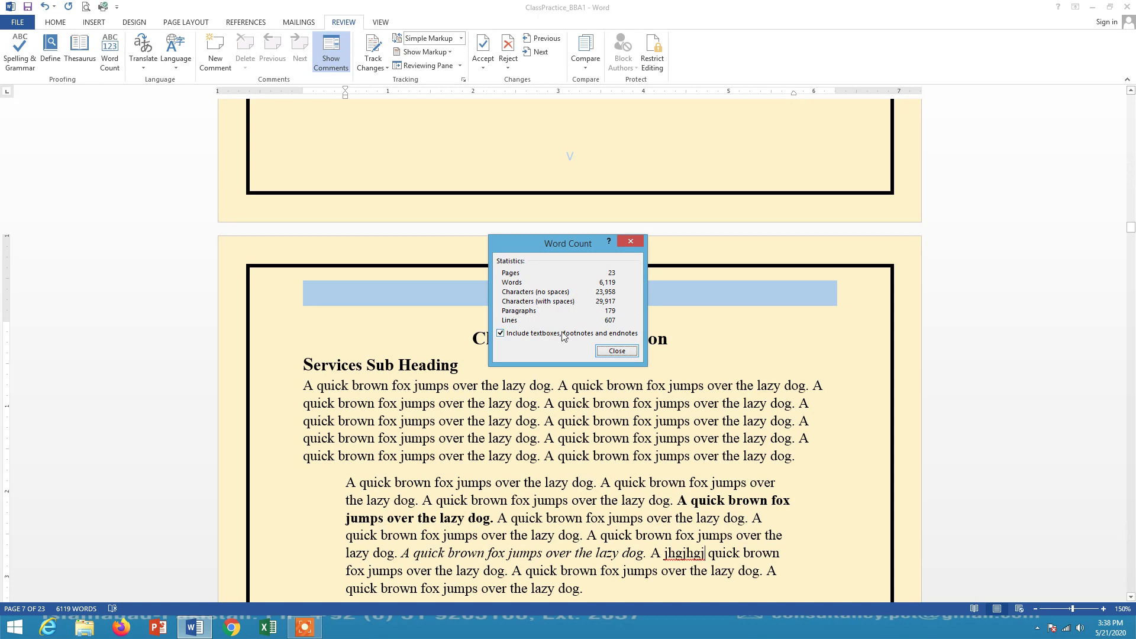
left_click(619, 352)
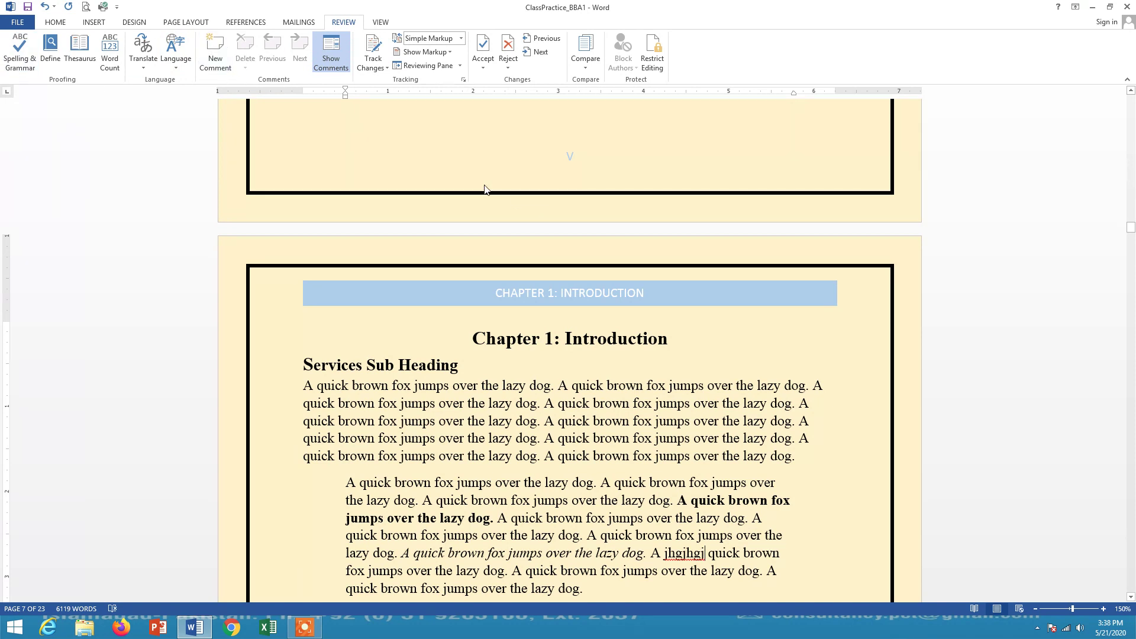
- View the document in Read Mode and close it with its changes saved
left_click(381, 24)
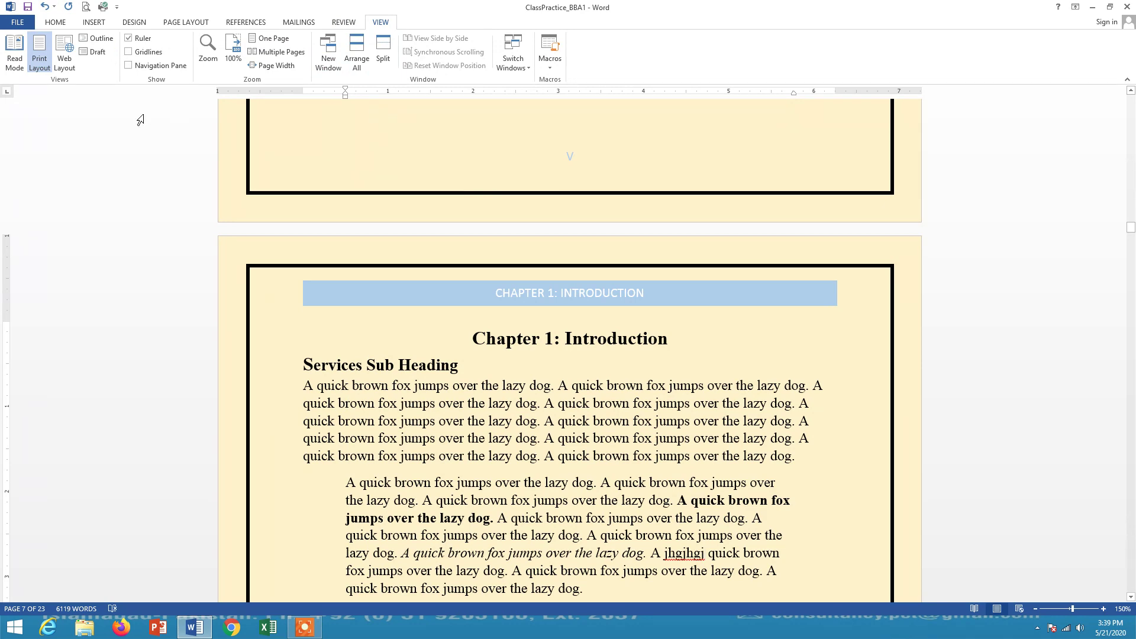
left_click(13, 63)
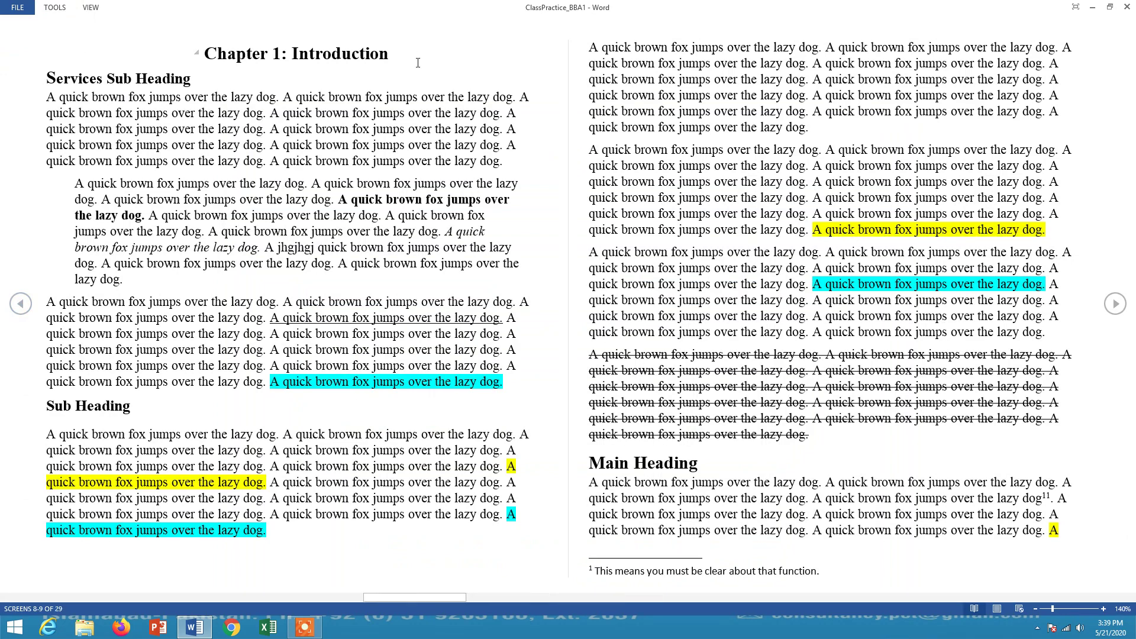
left_click(1127, 6)
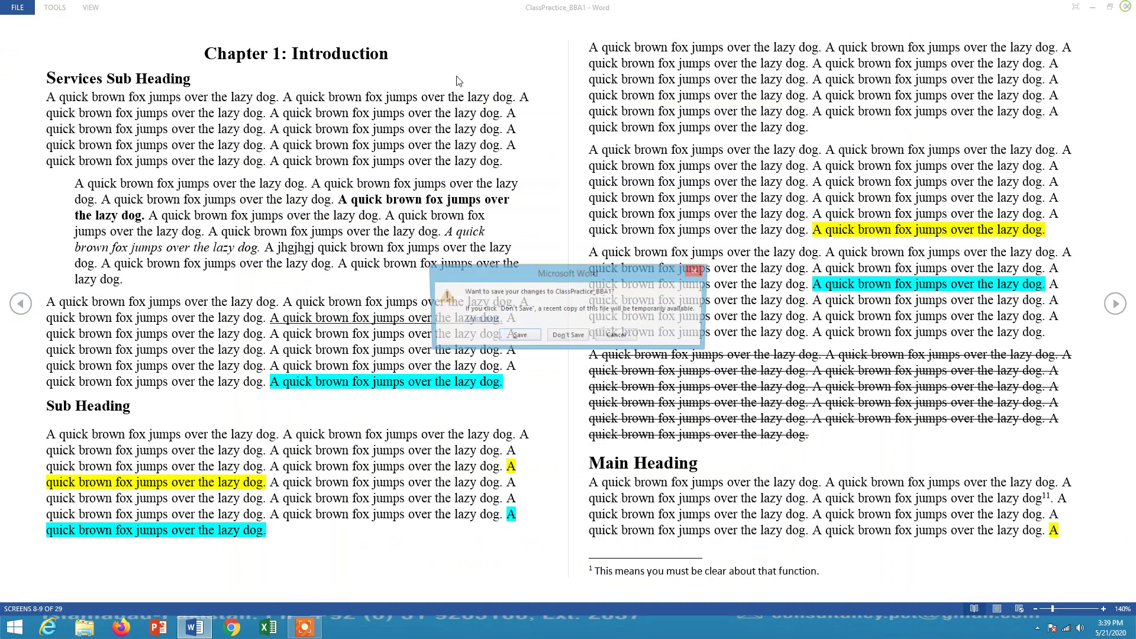
left_click(525, 336)
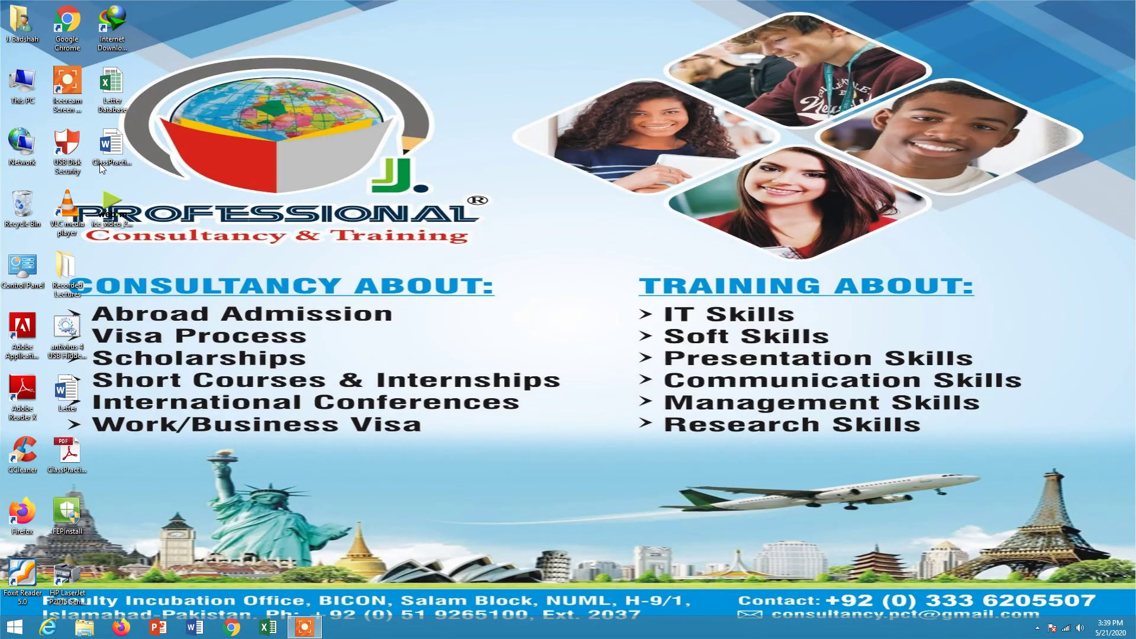
- Reopen the ClassPractice_BBA1 document from the desktop and switch it from Read Mode to editing
double_click(108, 145)
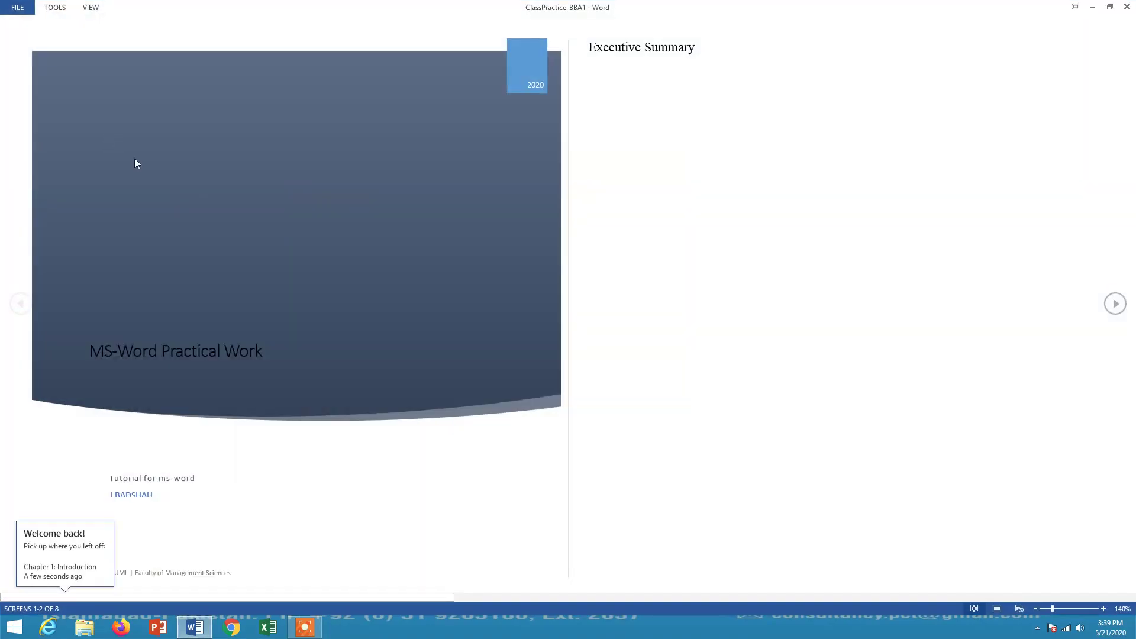
left_click(57, 7)
left_click(92, 8)
left_click(92, 9)
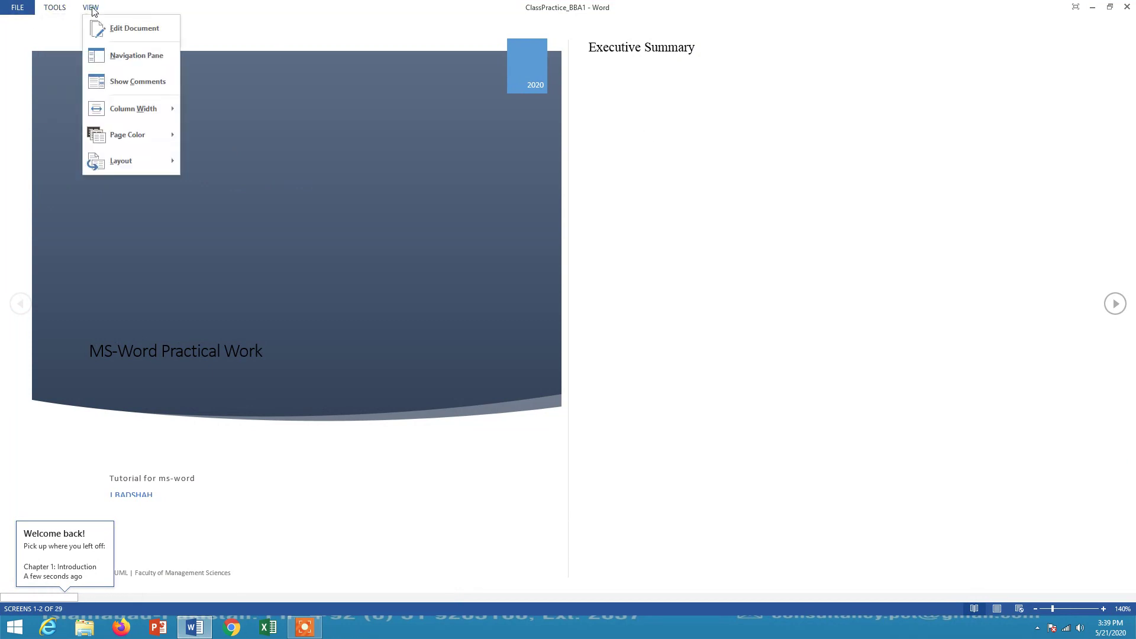
left_click(142, 31)
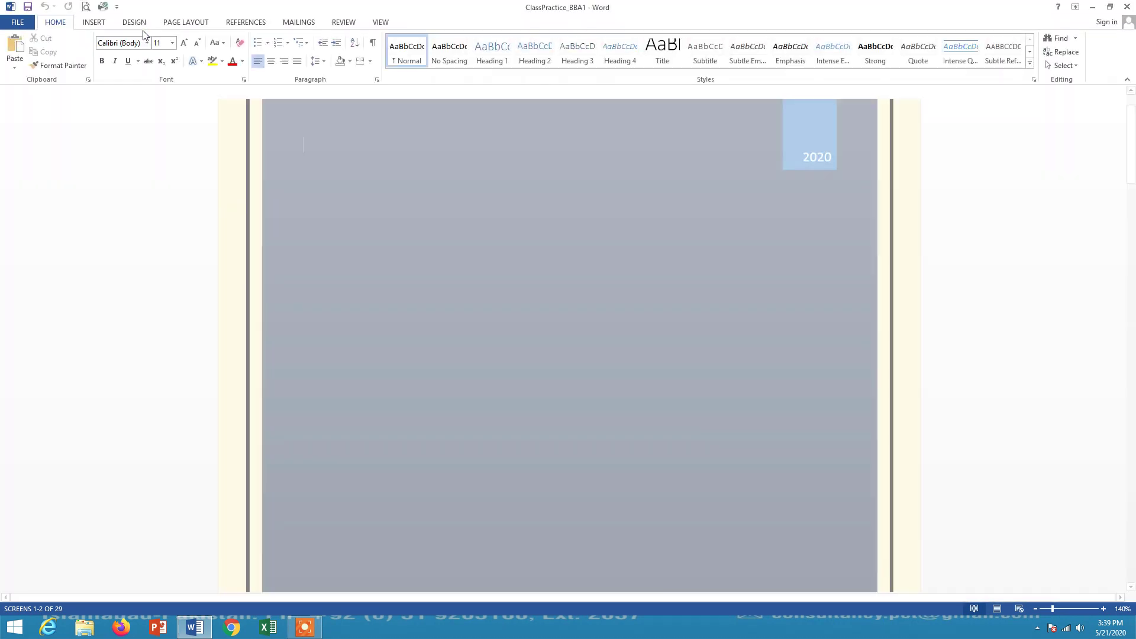
- View the document in Web Layout and return it to Print Layout
left_click(381, 22)
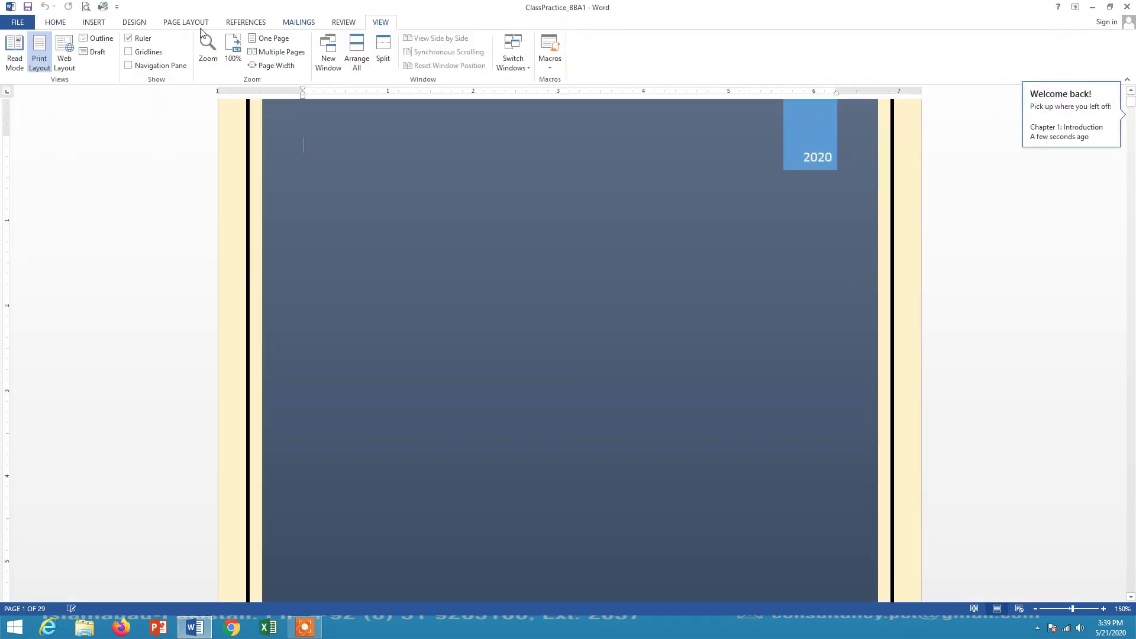
left_click(70, 66)
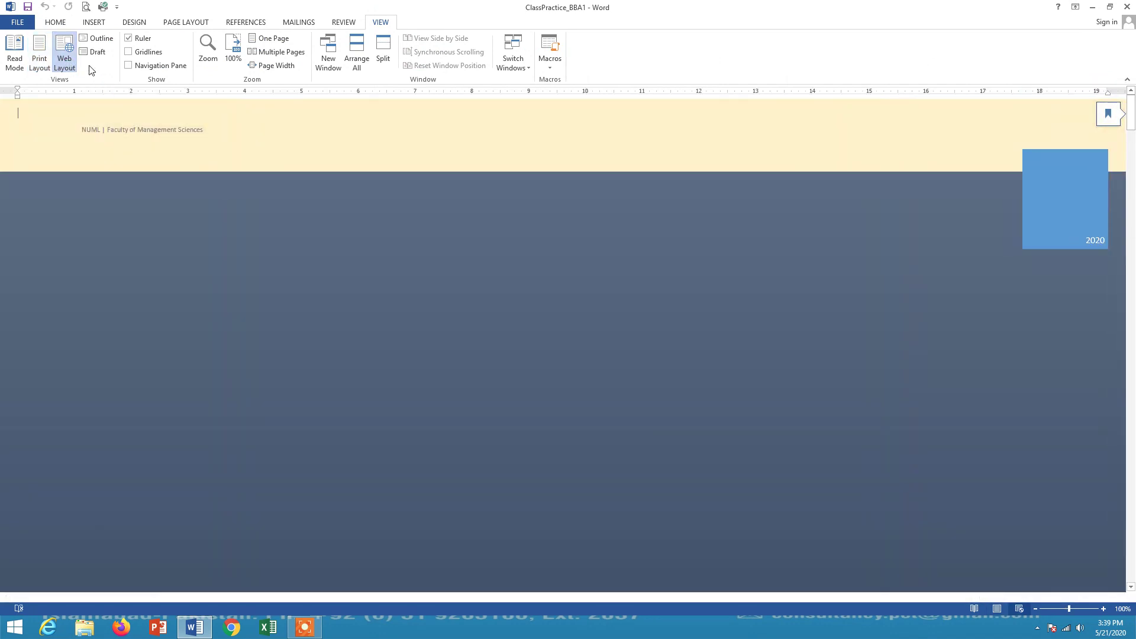
left_click(39, 64)
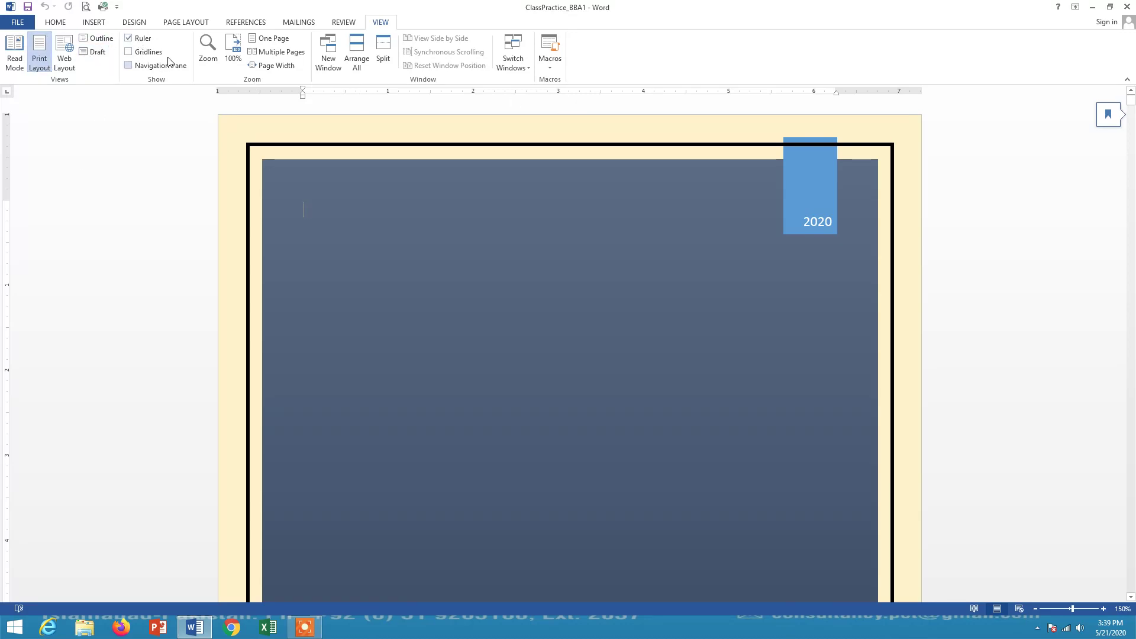
- Hide the ruler in the document window
left_click(145, 39)
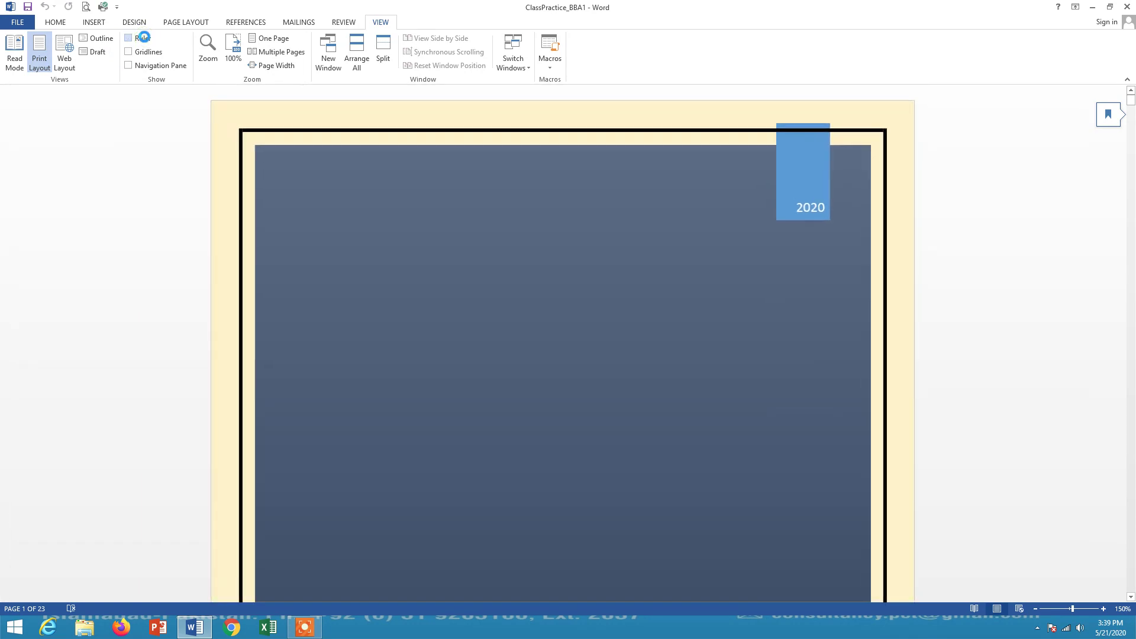